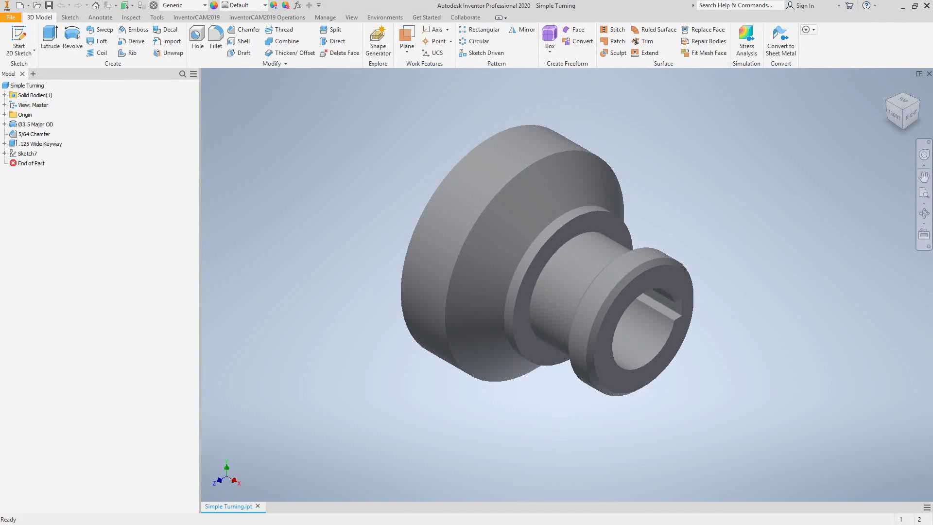
Create a new Mill-Turn CAM part named Simple Turning-1, stored in the model file's directory
left_click(189, 19)
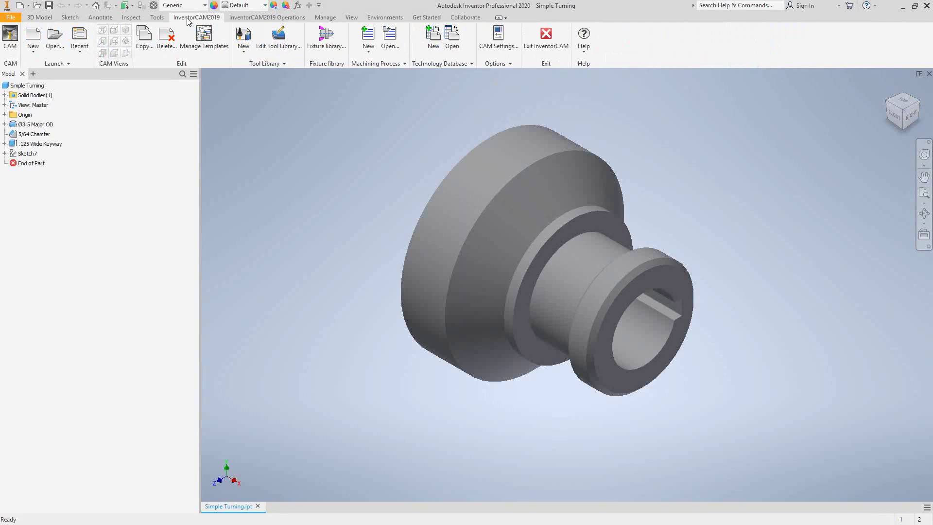
left_click(35, 52)
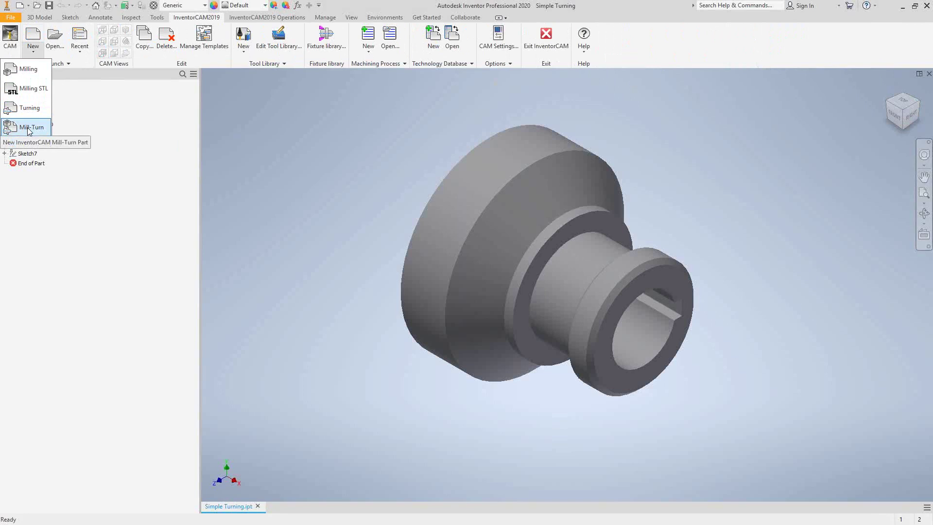
left_click(29, 129)
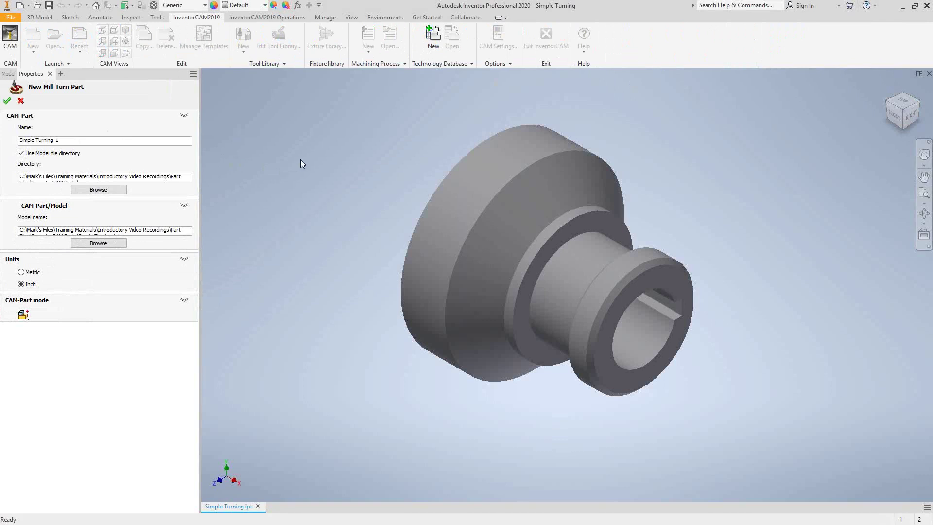
left_click(96, 142)
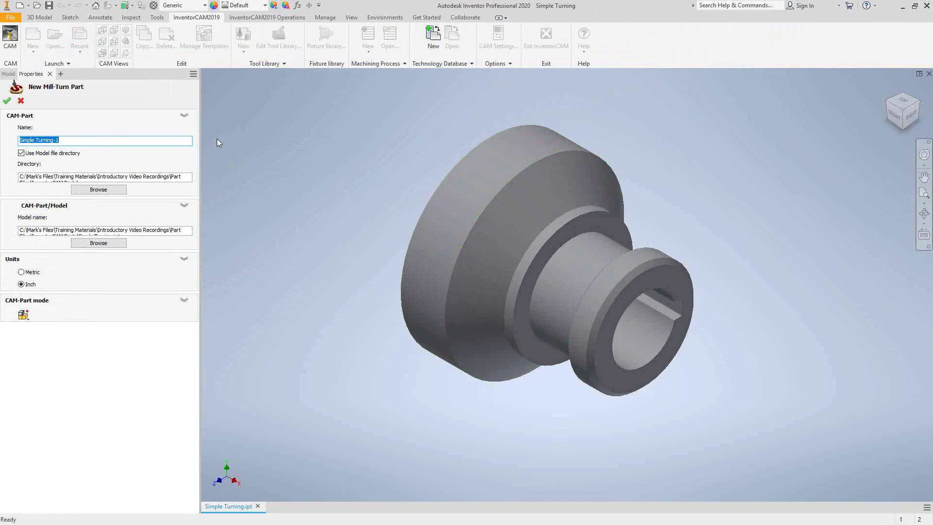
left_click(74, 141)
left_click(21, 153)
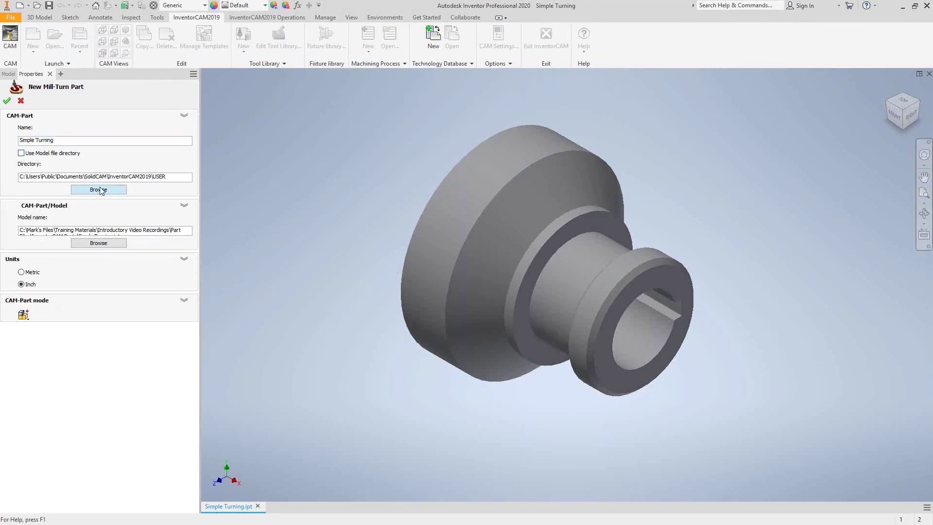
left_click(21, 153)
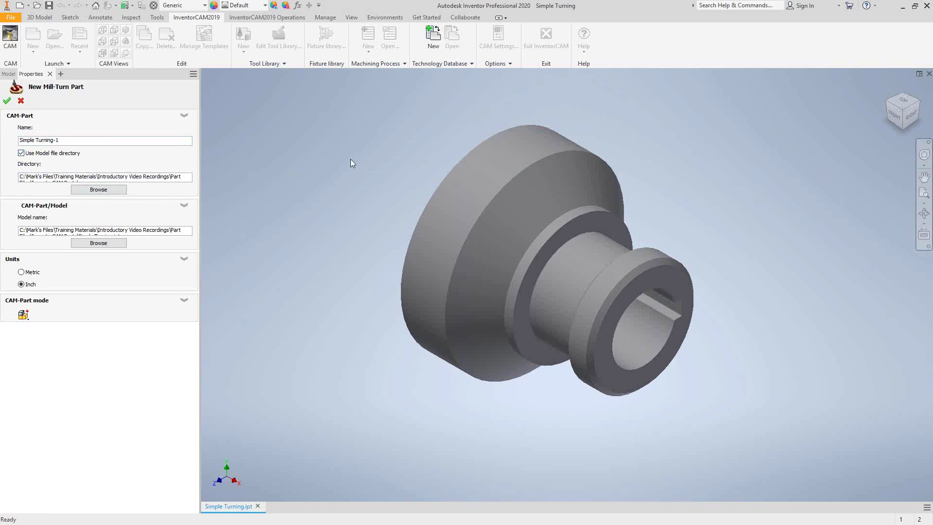
left_click(68, 232)
left_click(7, 100)
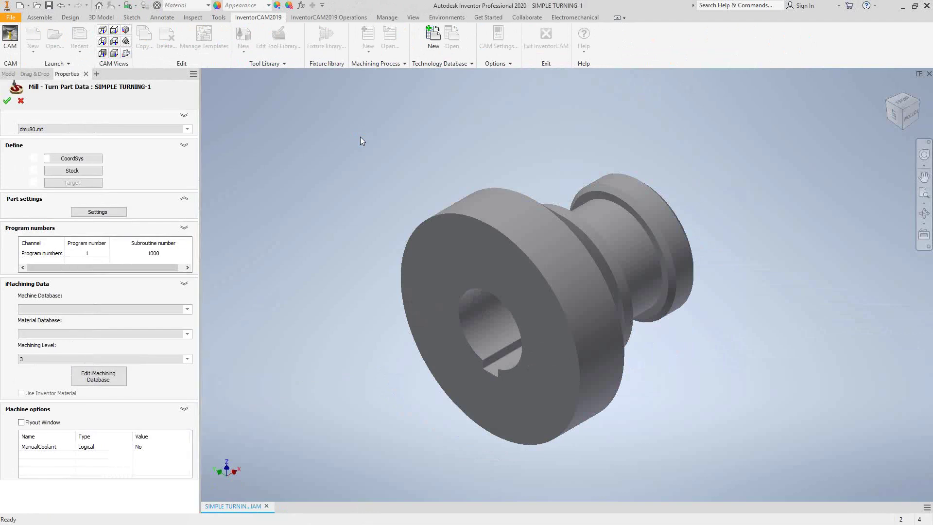
Keep the dmu80.mt machine and define a coordinate system at the center of revolution face by picking the large outer cylindrical face
left_click(187, 129)
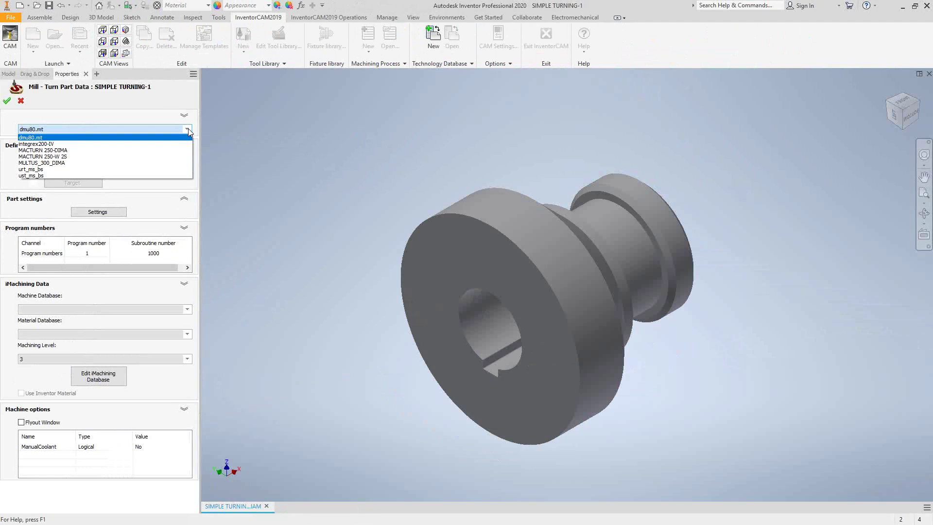
left_click(275, 153)
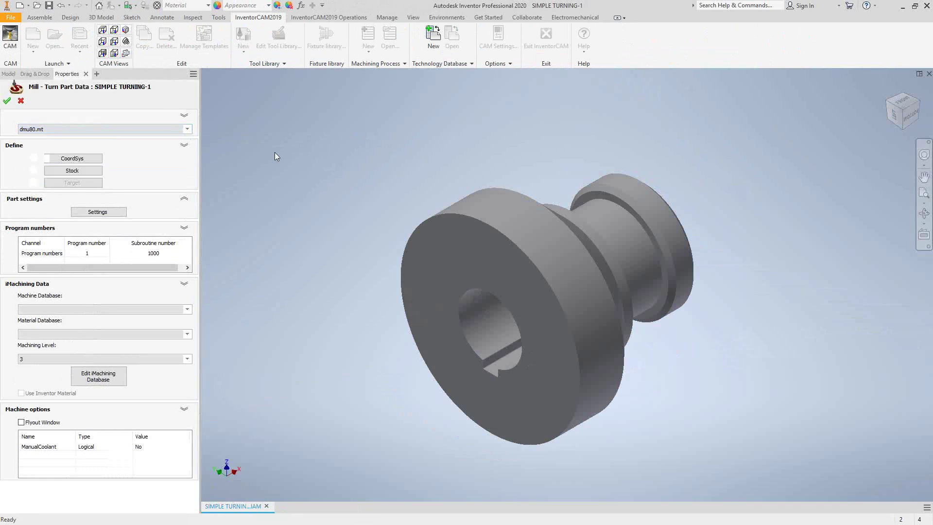
left_click(71, 161)
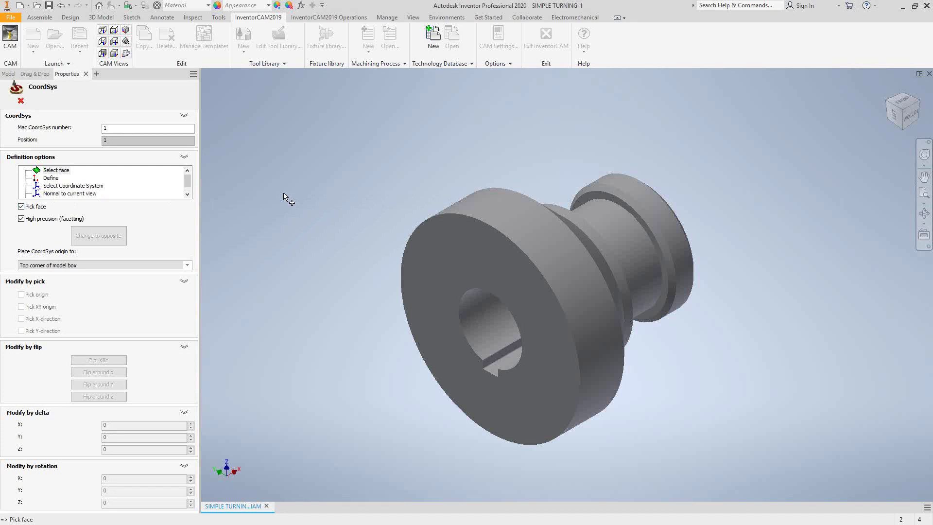
left_click(59, 173)
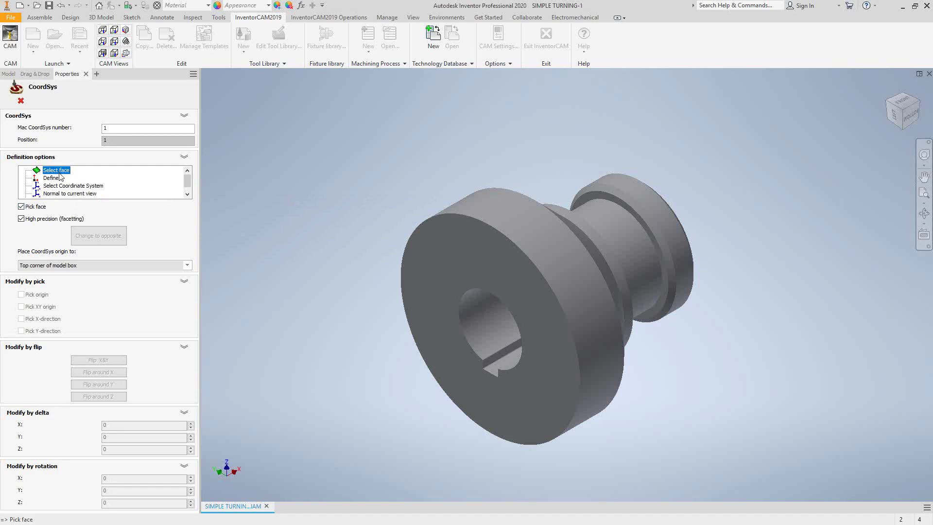
left_click(104, 265)
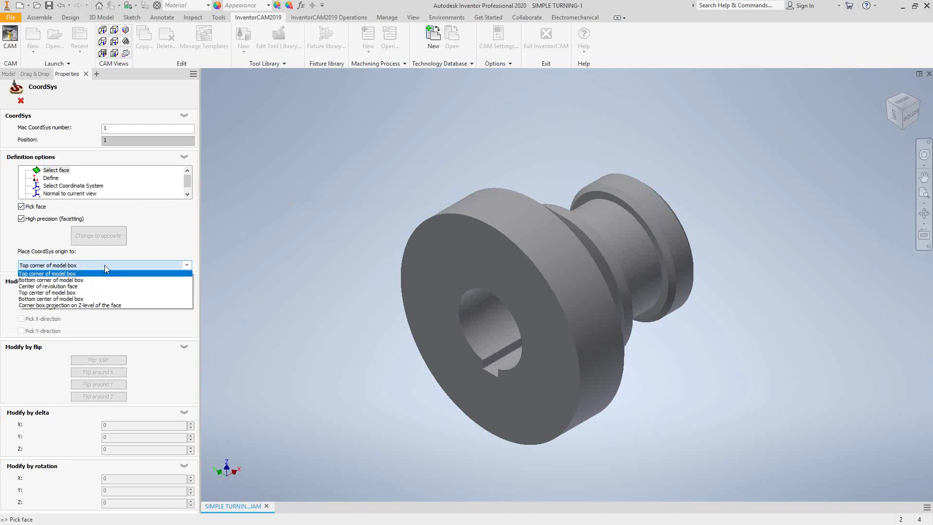
left_click(71, 287)
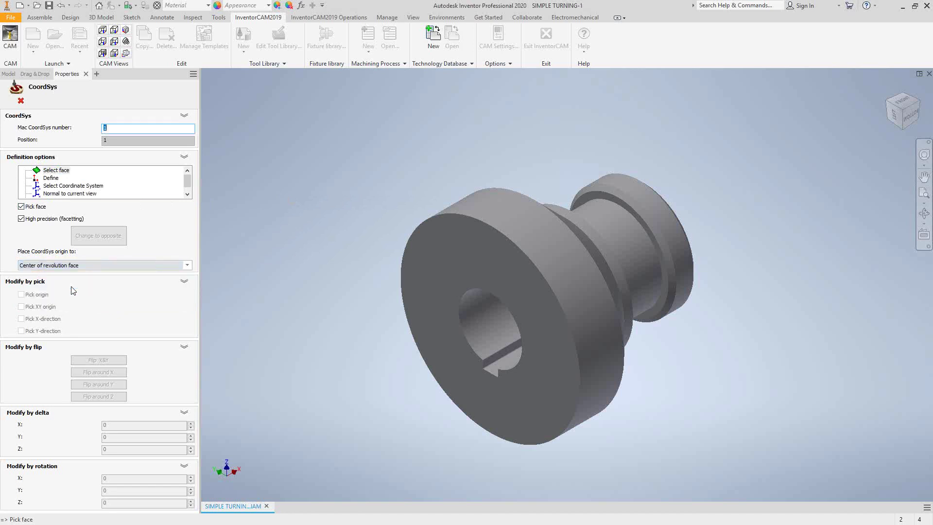
left_click(538, 225)
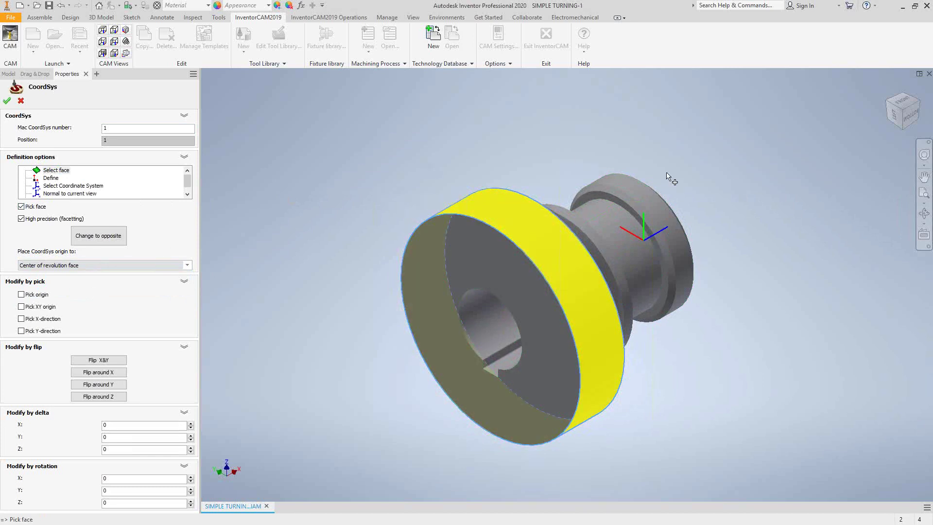
Try changing the coordinate system to the opposite end of the part
key("F4")
left_click_drag(690, 204, 646, 299)
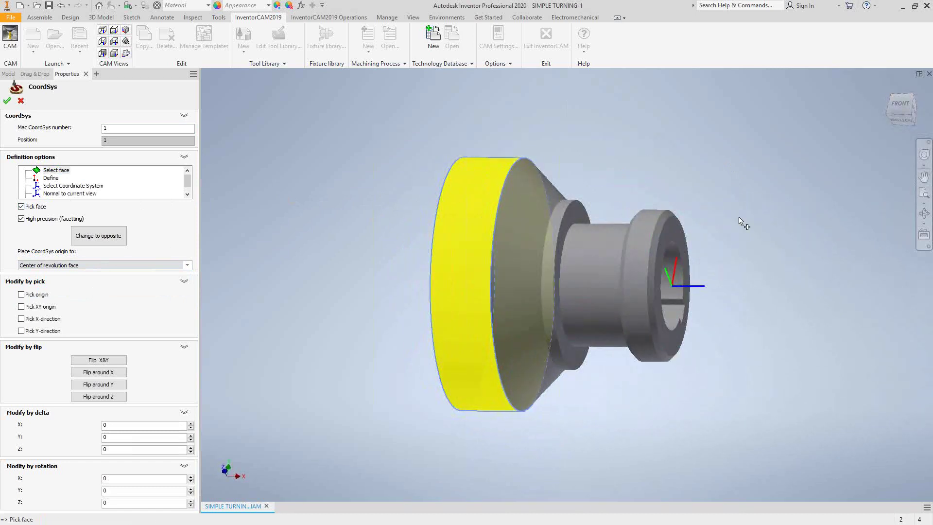
left_click(109, 239)
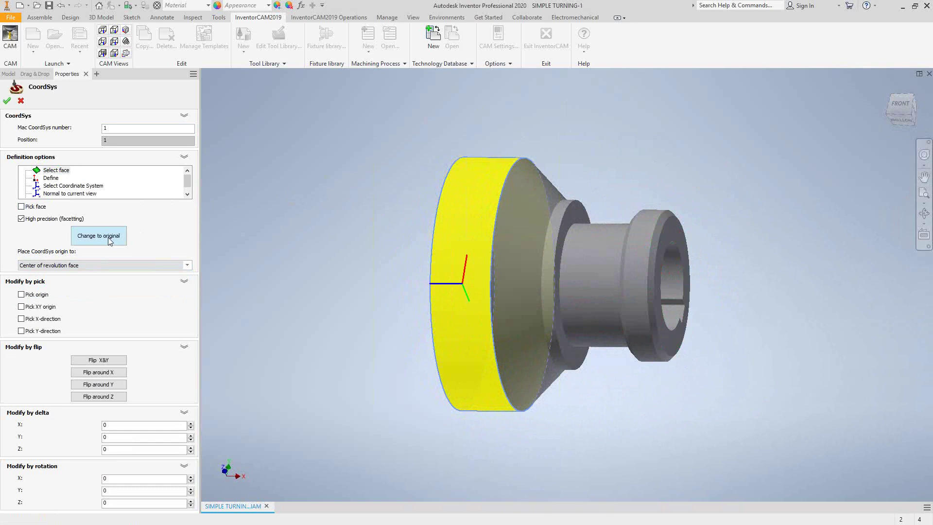
left_click(110, 242)
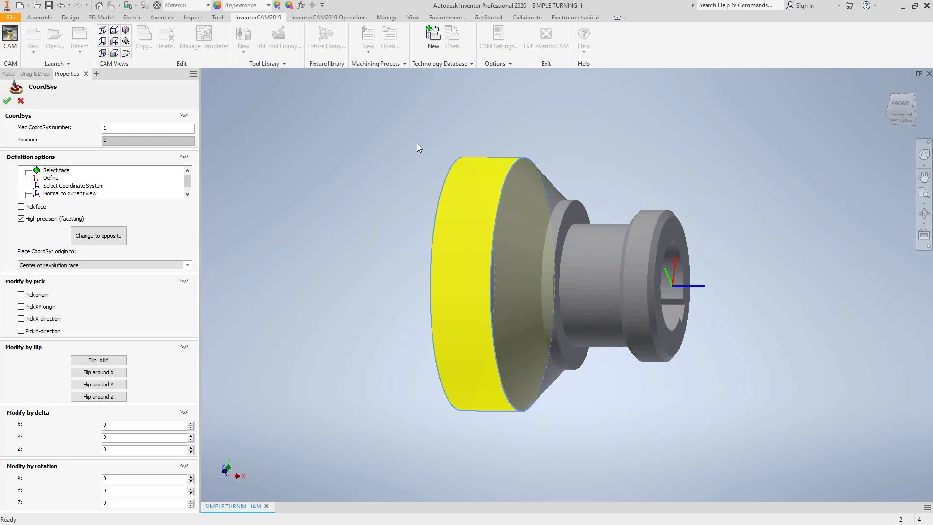
Flip the coordinate system around Z until its X axis points toward the keyway, and accept the definition
middle_click_drag(533, 129, 472, 328, "shift")
left_click(533, 322)
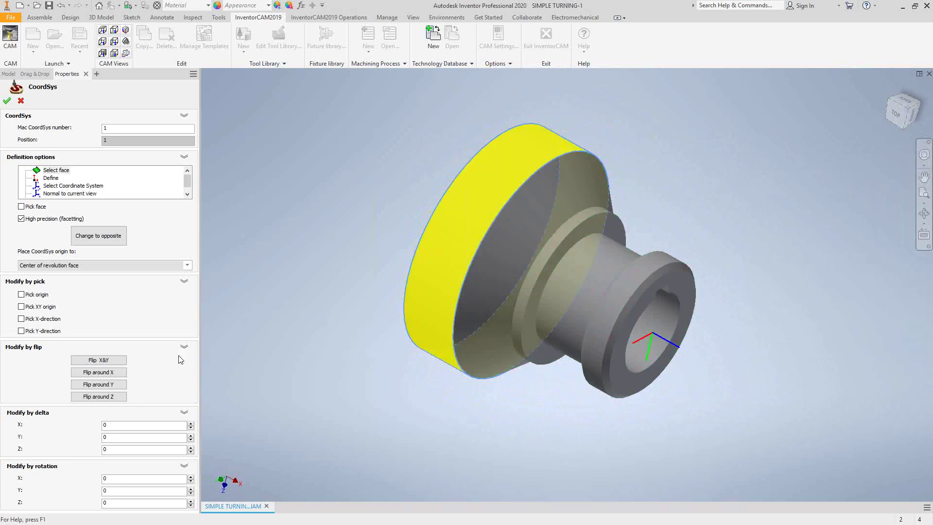
left_click(99, 397)
left_click(100, 397)
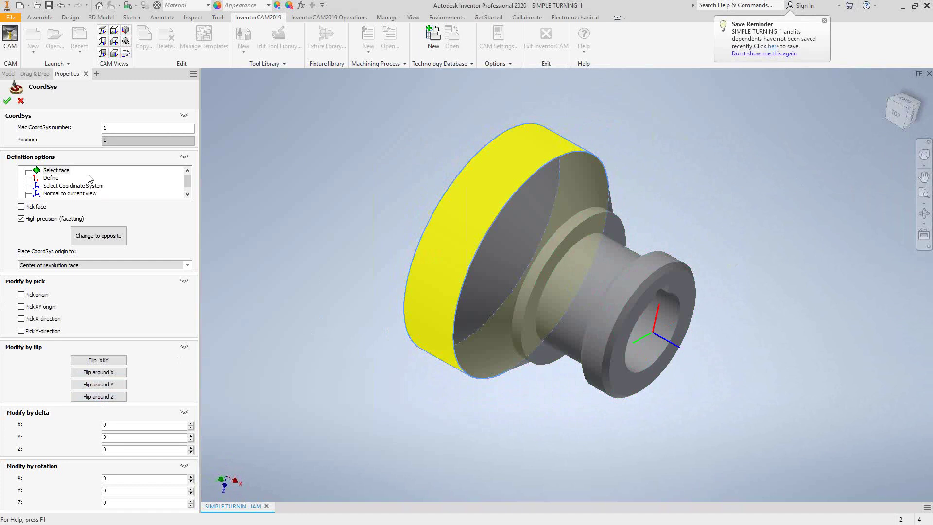
left_click(7, 100)
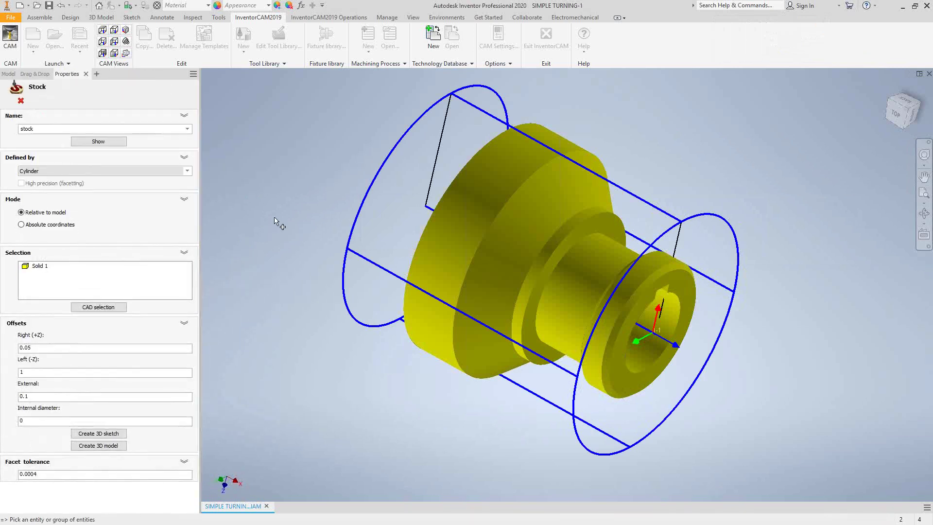
Define the stock as a cylinder around the solid, relative to the model, and finish the stock definition
left_click(187, 172)
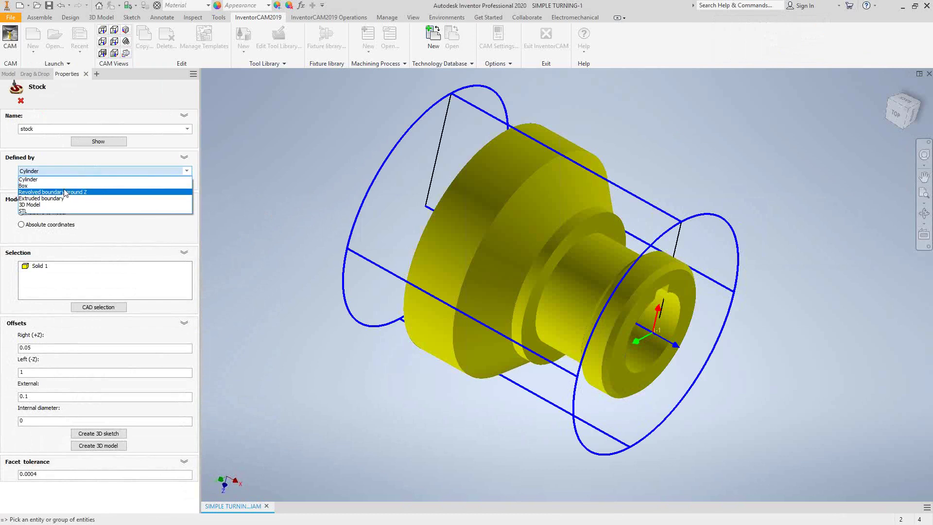
left_click(40, 180)
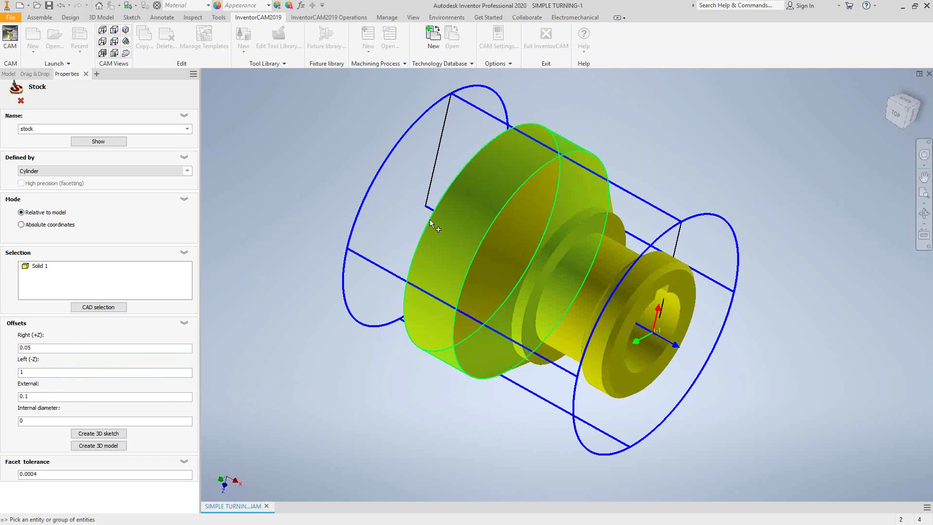
left_click_drag(41, 399, 6, 402)
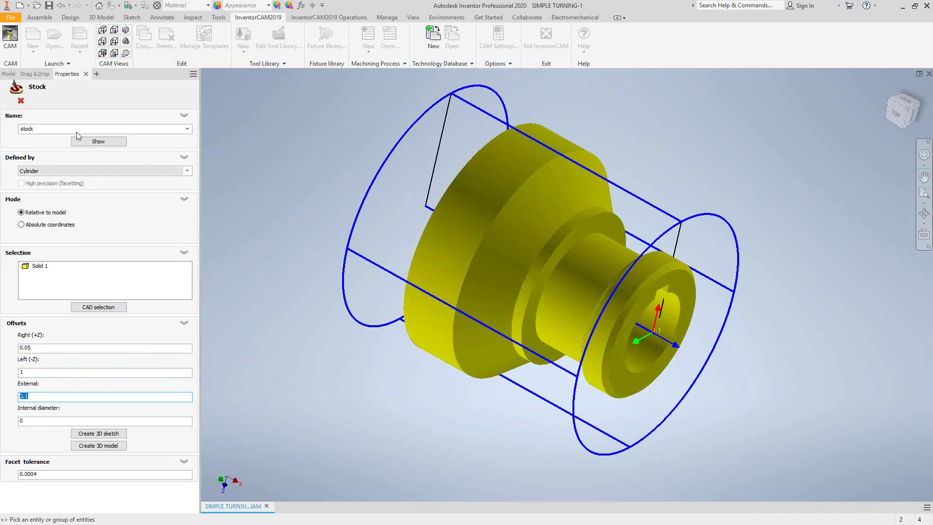
left_click(21, 100)
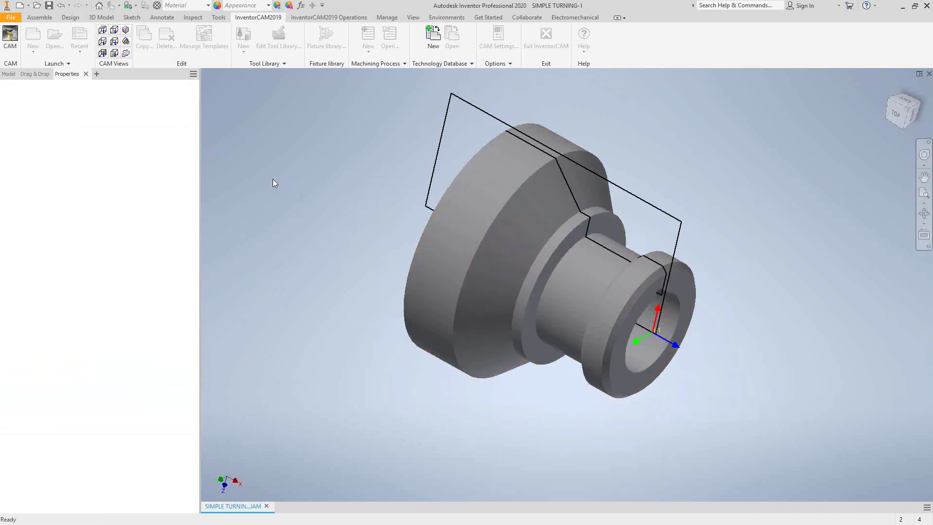
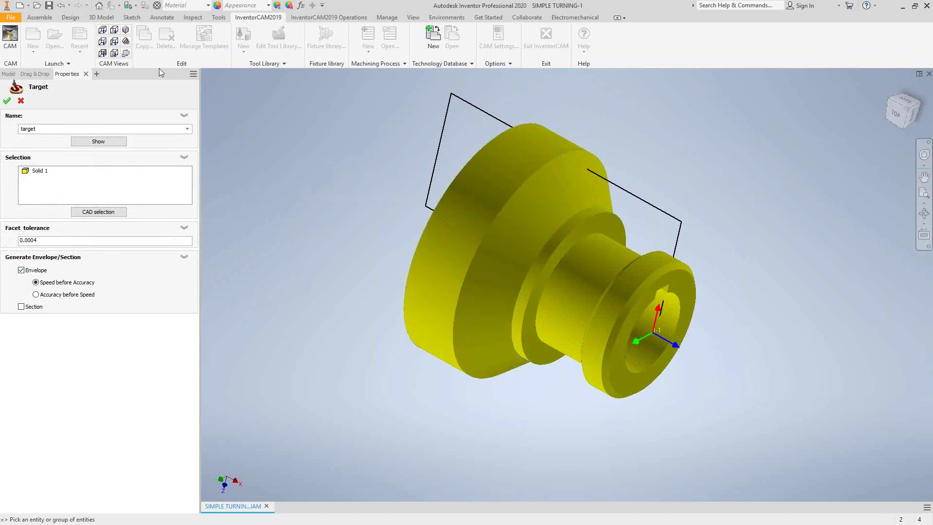
Finish defining the solid as the target model with its envelope, and accept the Mill-Turn part data
left_click(125, 53)
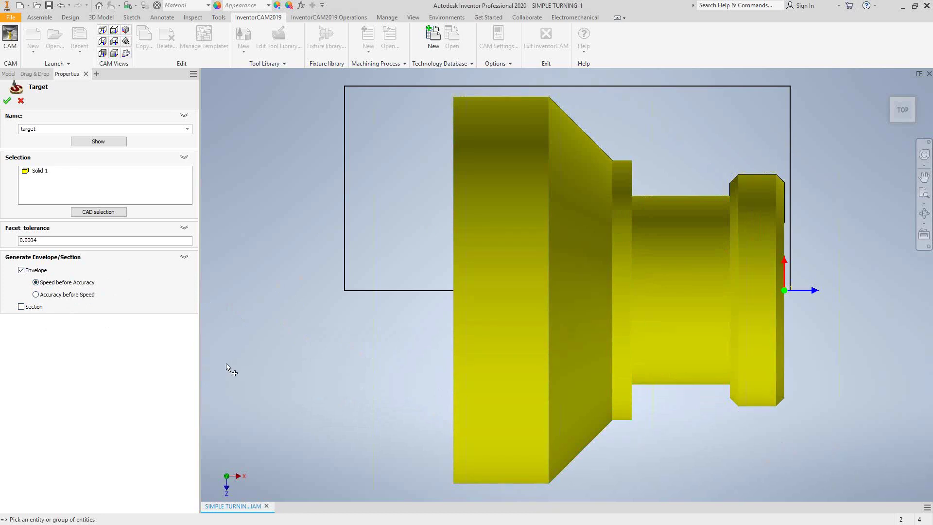
left_click(21, 102)
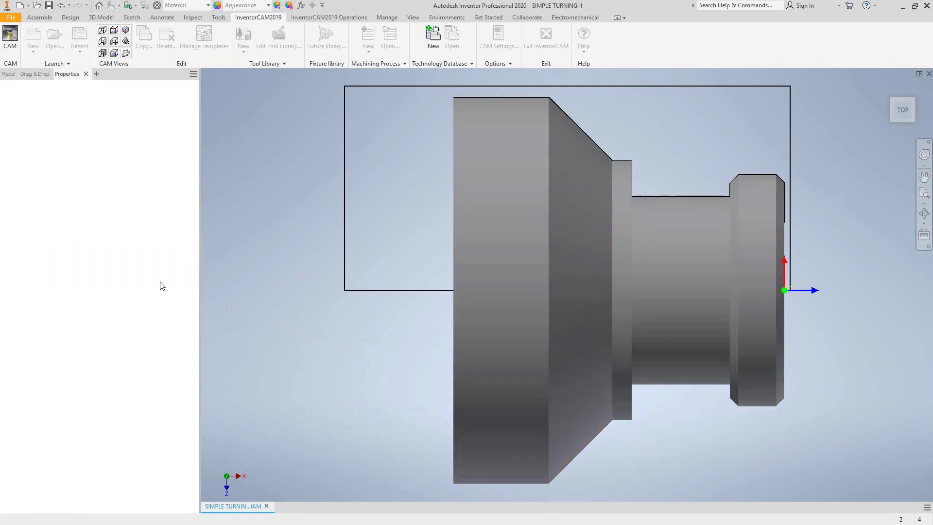
left_click(128, 42)
left_click(127, 52)
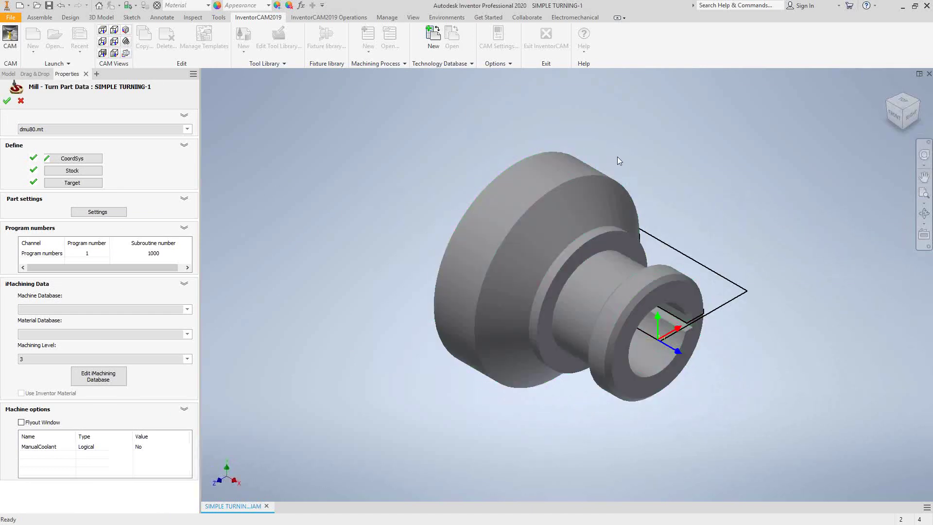
key("F4")
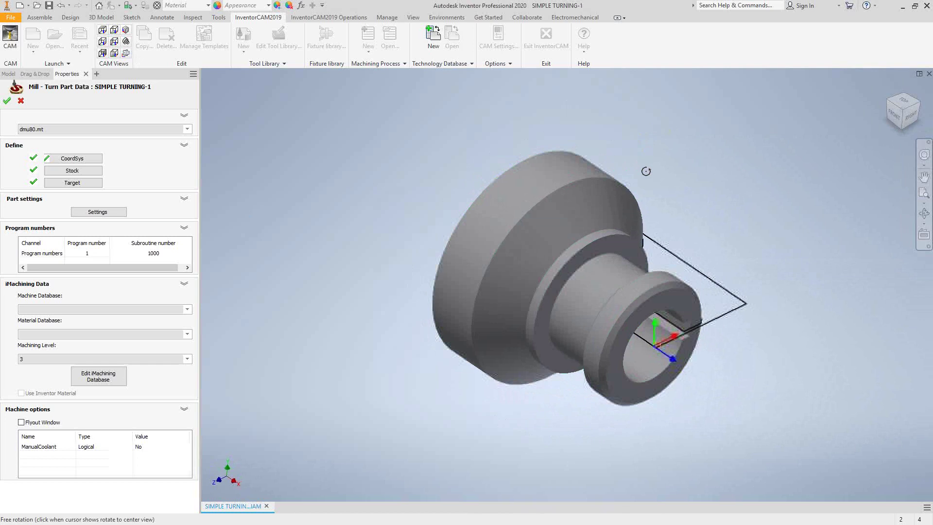
left_click_drag(626, 148, 637, 223)
key("Escape")
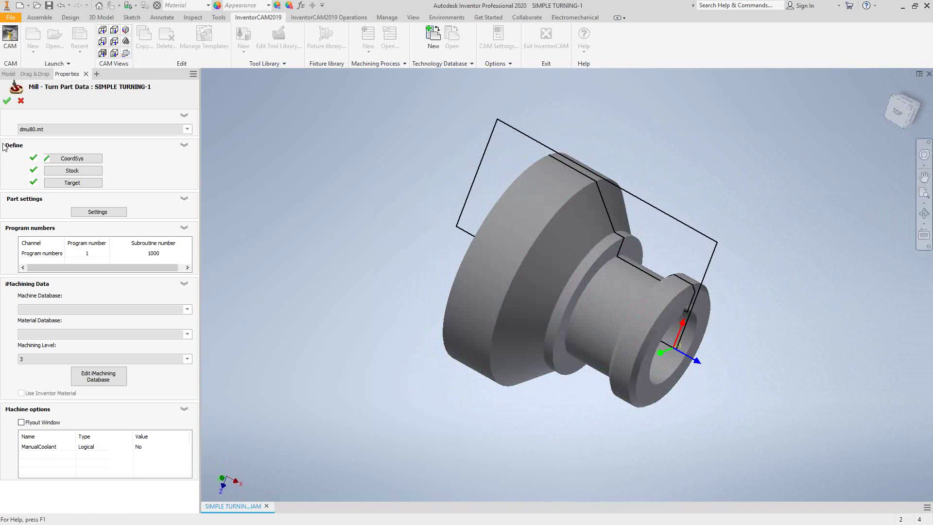
left_click(7, 101)
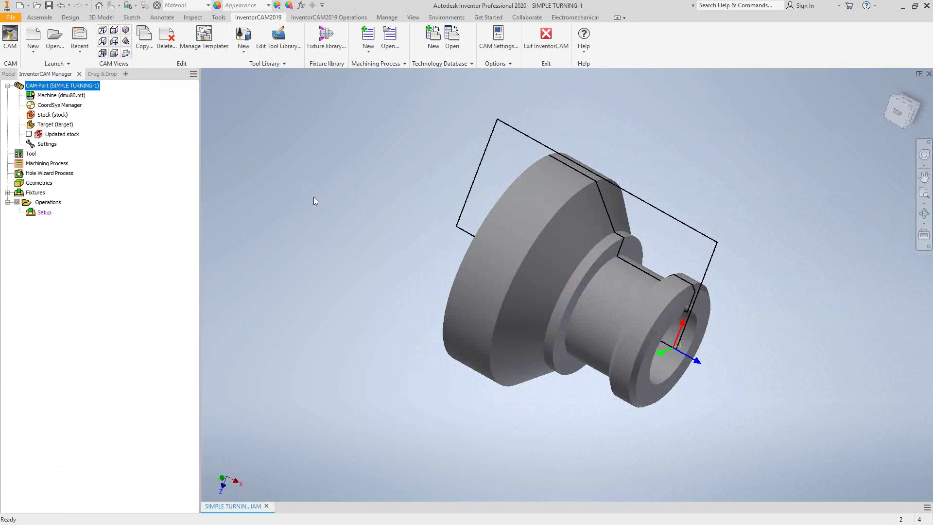
scroll(666, 273, "up", 4)
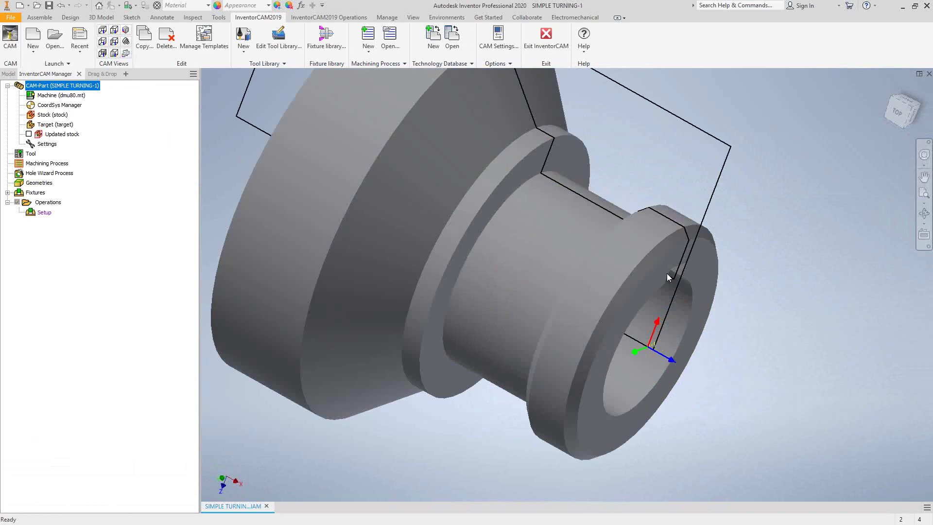
scroll(666, 275, "up", 2)
scroll(687, 277, "down", 6)
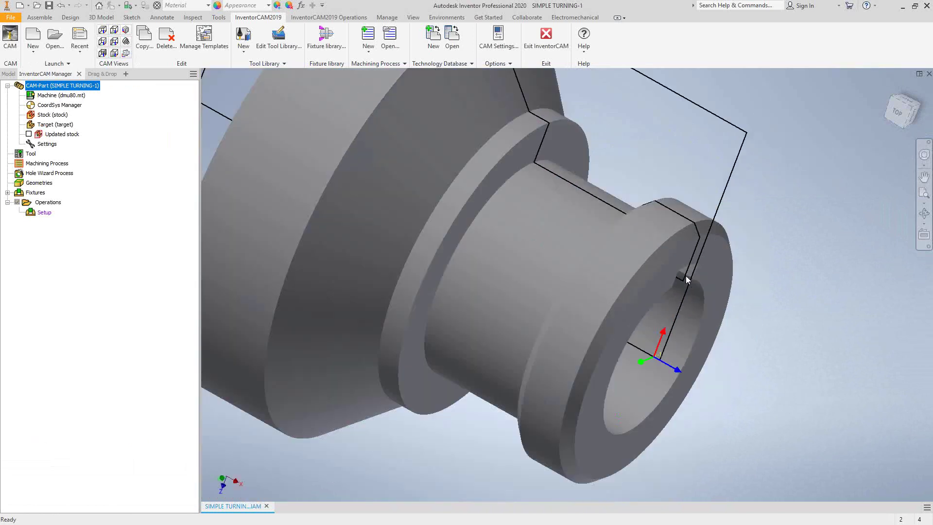
scroll(679, 255, "up", 3)
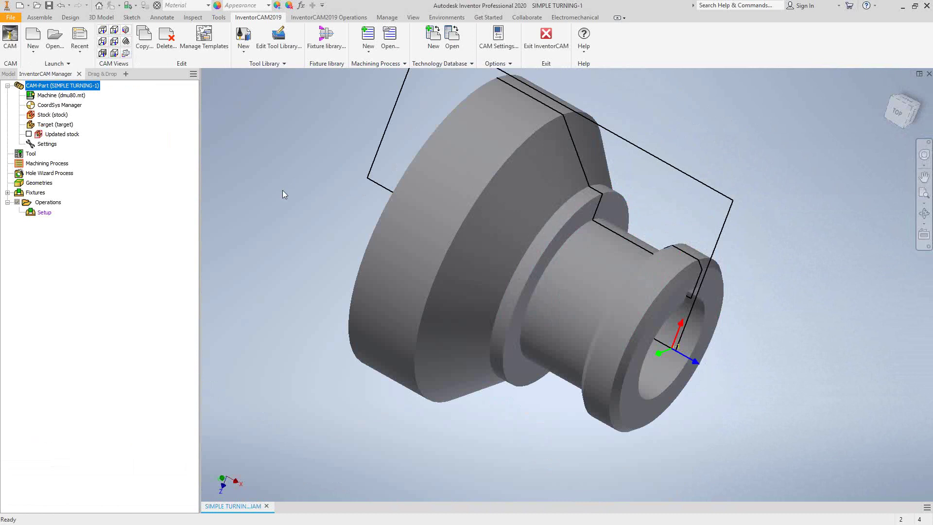
Open the machine setup for editing and start defining a new clamping fixture for the table
double_click(44, 213)
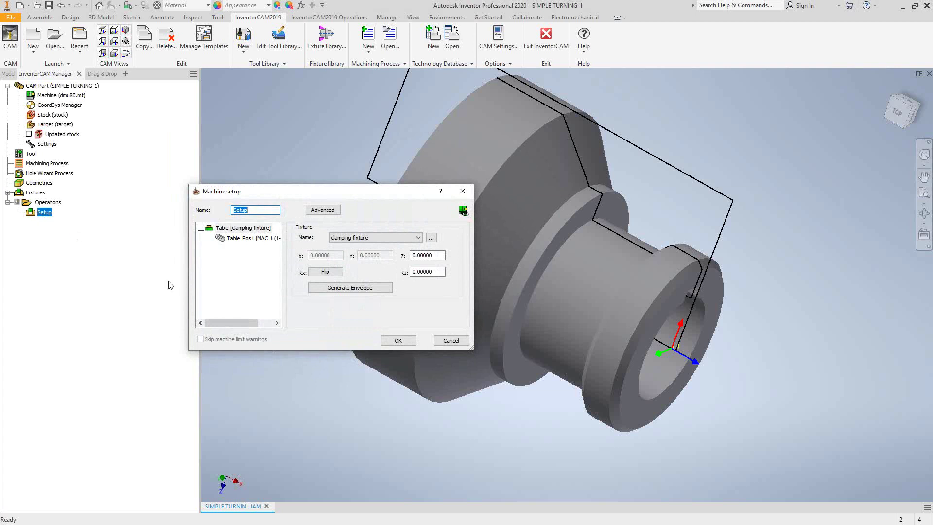
left_click(243, 238)
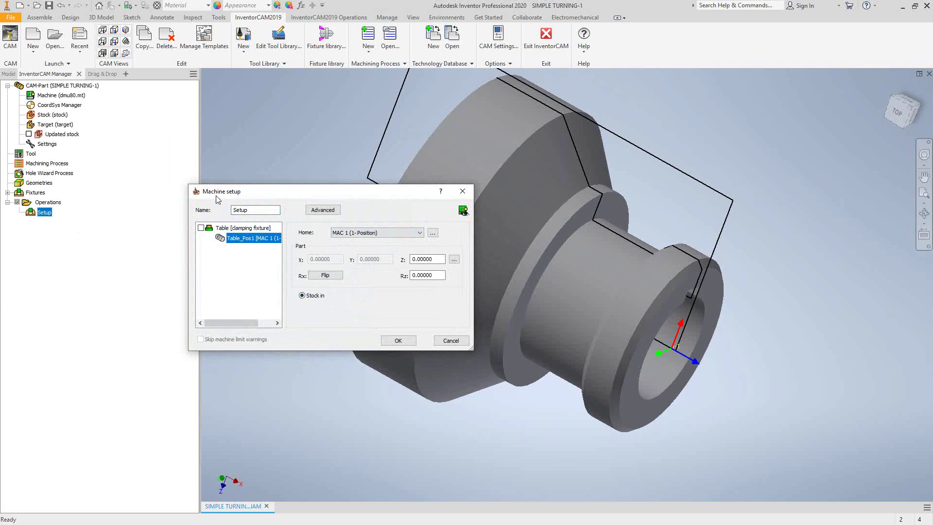
left_click(247, 229)
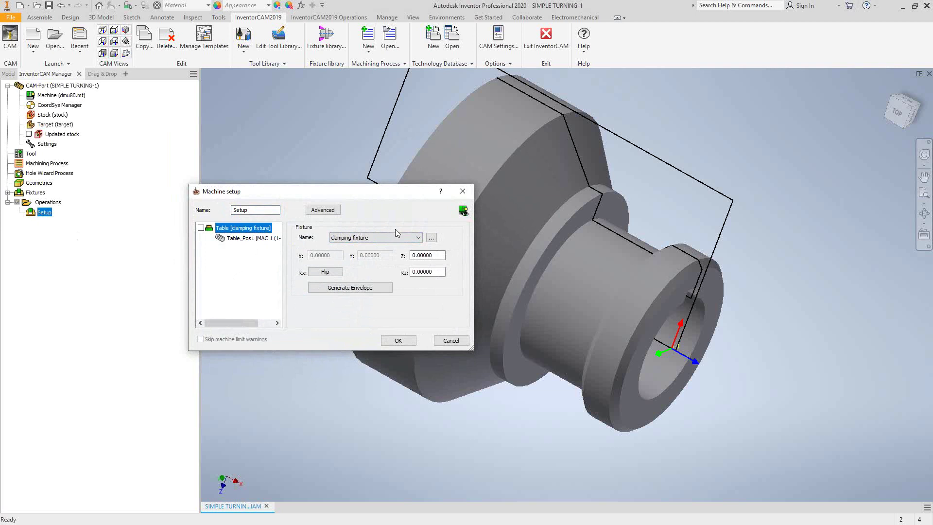
left_click(372, 237)
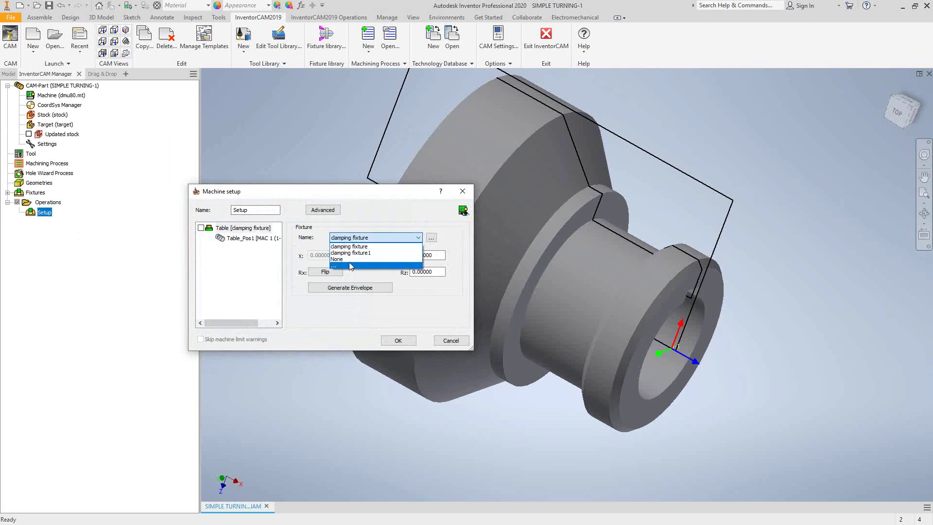
left_click(357, 246)
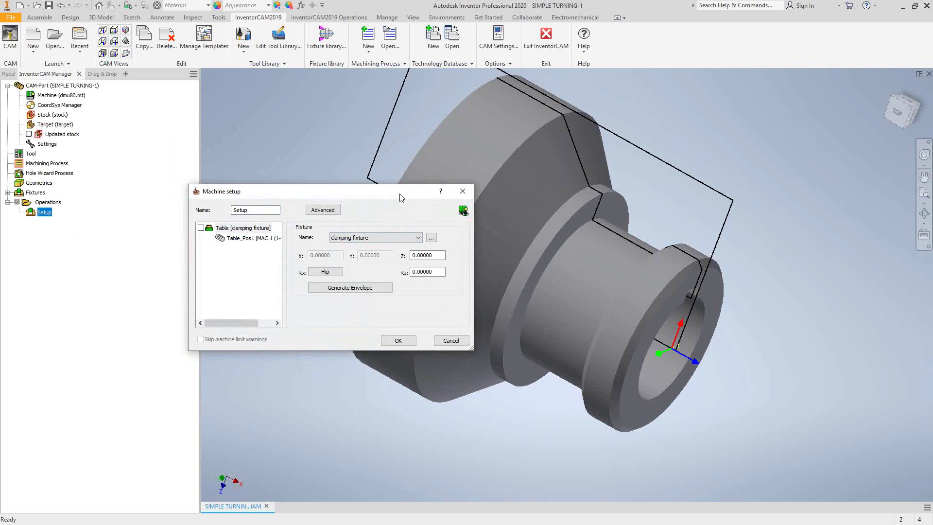
left_click(417, 238)
left_click(345, 267)
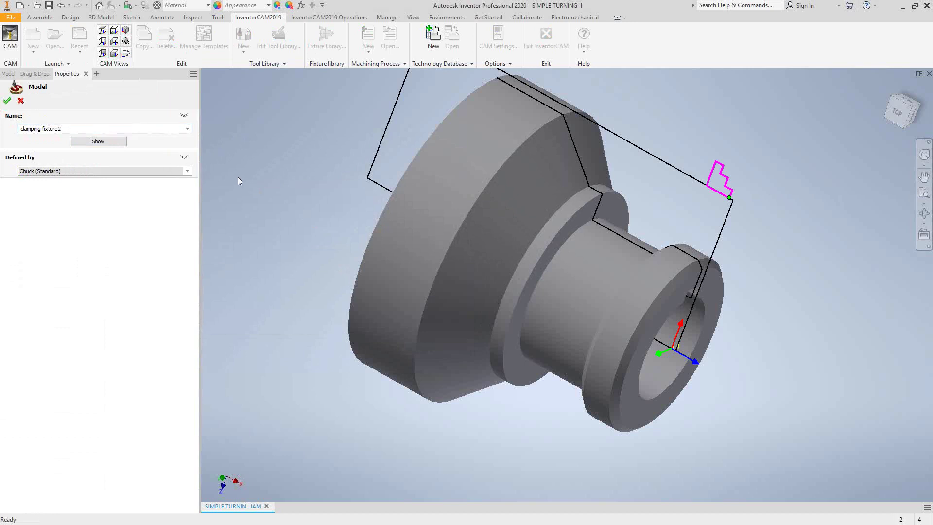
Keep the fixture type as Chuck (Standard) and show its clamping method, chuck position, sizes library and jaws parameters
left_click(184, 157)
left_click(184, 157)
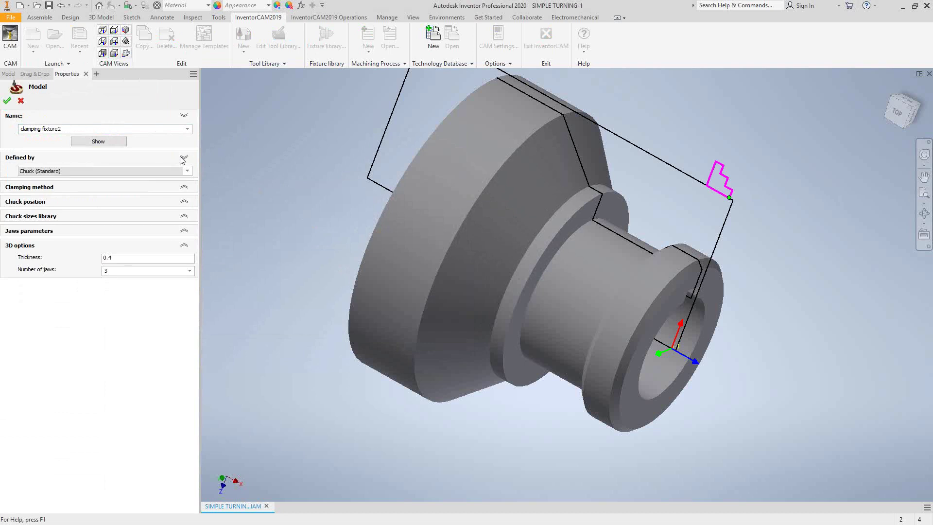
left_click(79, 171)
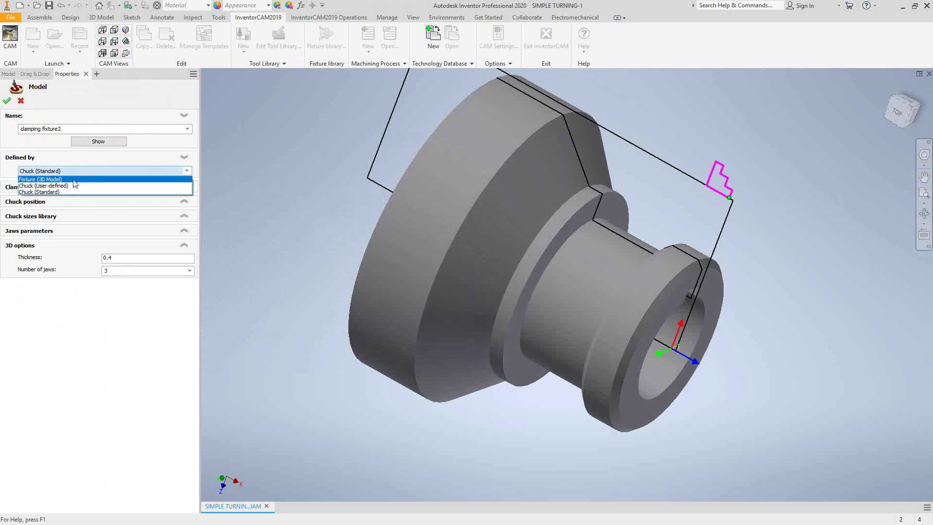
left_click(182, 192)
left_click(184, 187)
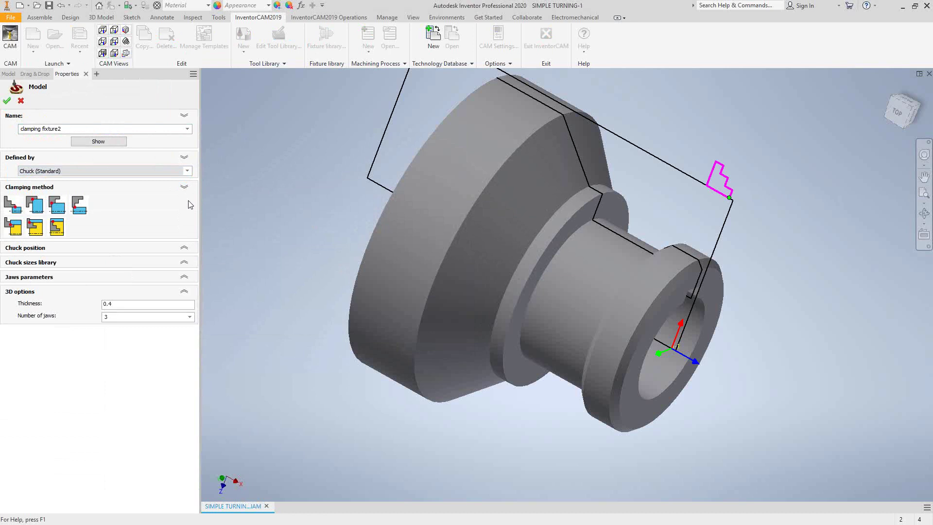
left_click(185, 248)
left_click(184, 334)
left_click(185, 383)
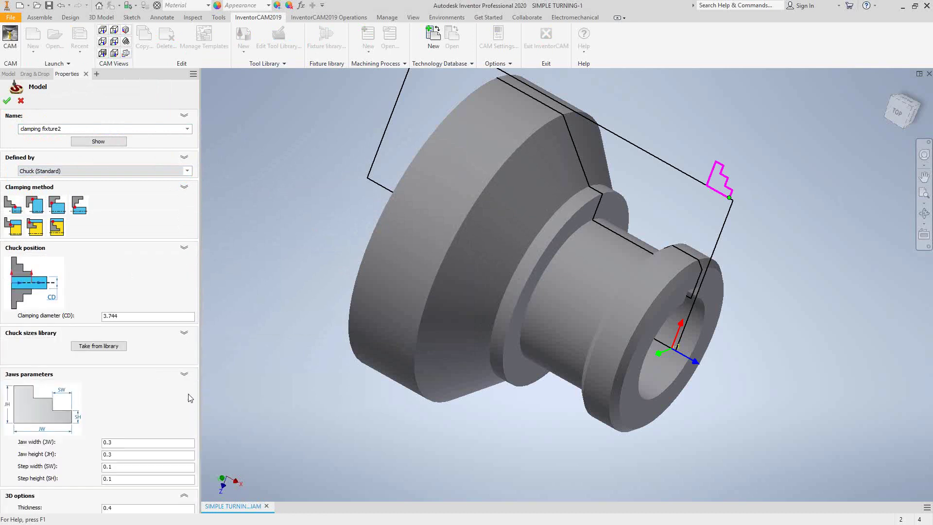
left_click(178, 506)
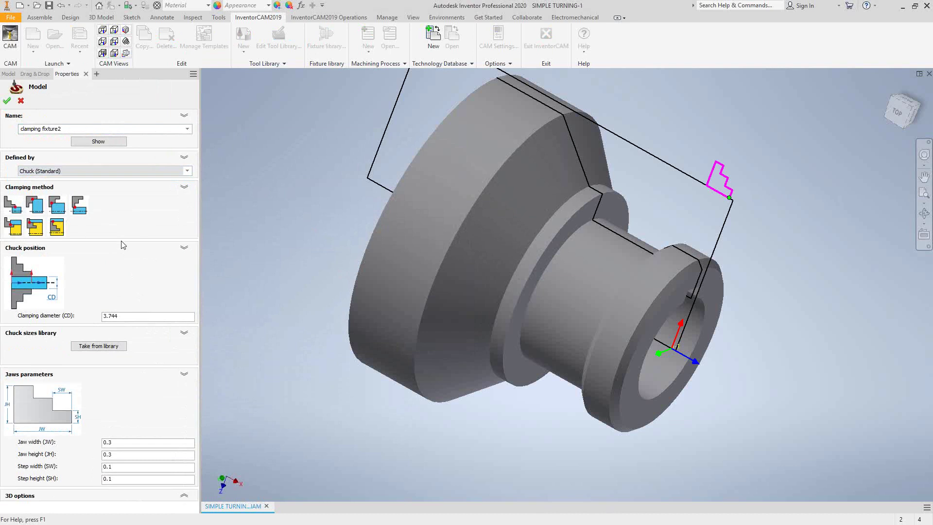
Set the chuck's clamping diameter to 3.74 from the outer edge of the stock envelope
left_click(129, 316)
double_click(121, 319)
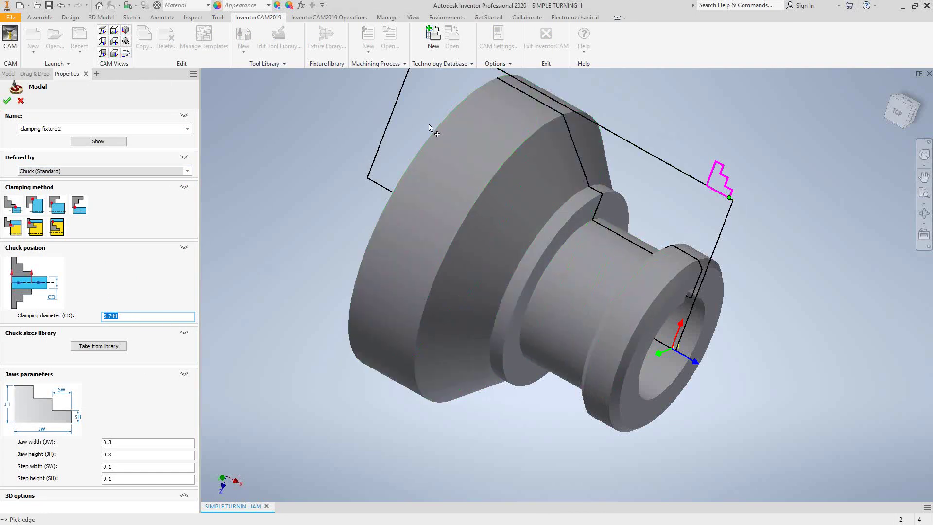
left_click(549, 105)
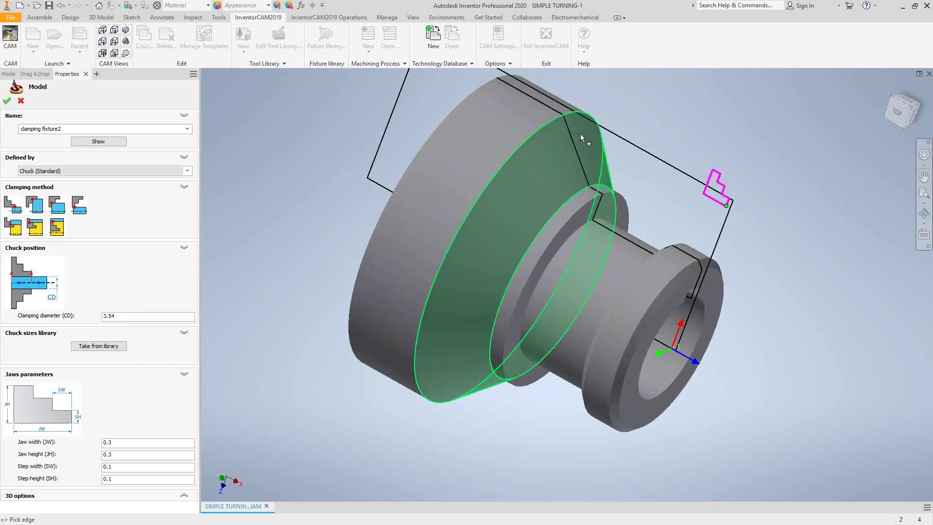
left_click(125, 316)
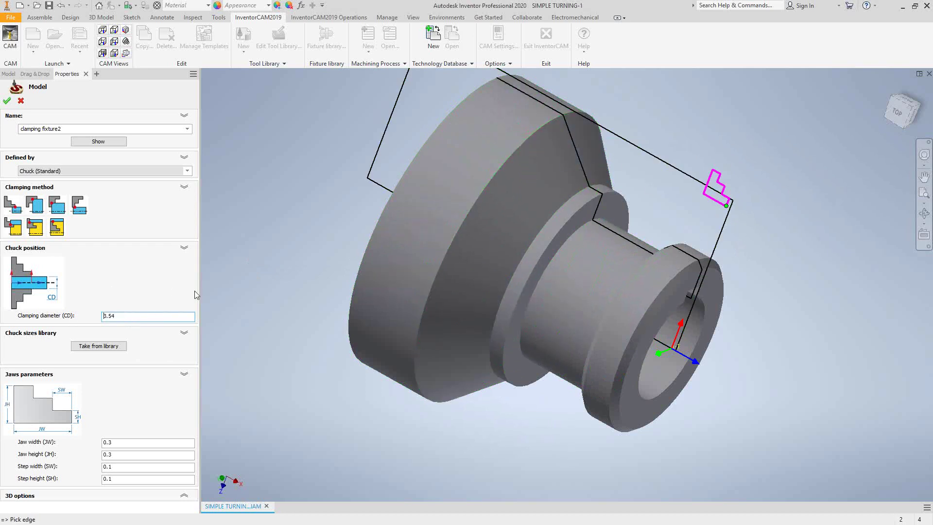
left_click(638, 152)
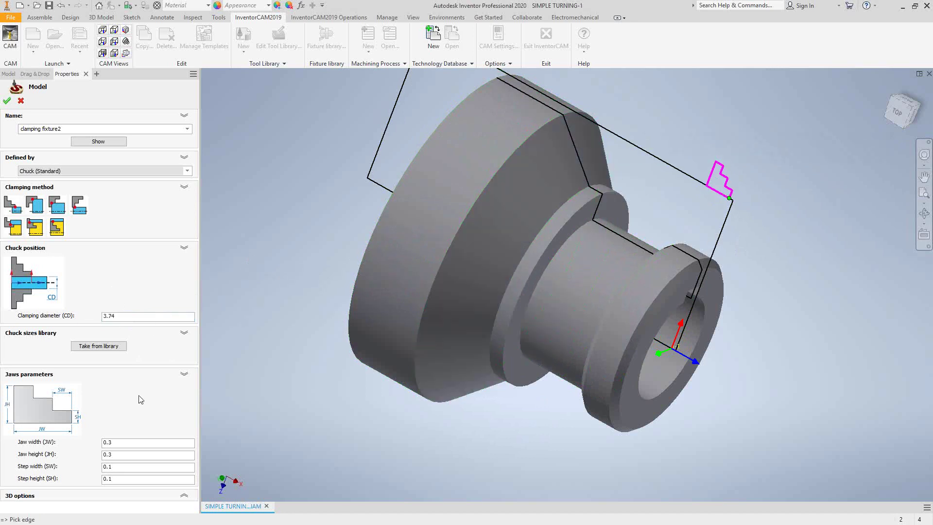
Set the chuck jaws to width 3 and height 3, with step width 1 and step height 1
left_click(127, 443)
double_click(123, 446)
type("3")
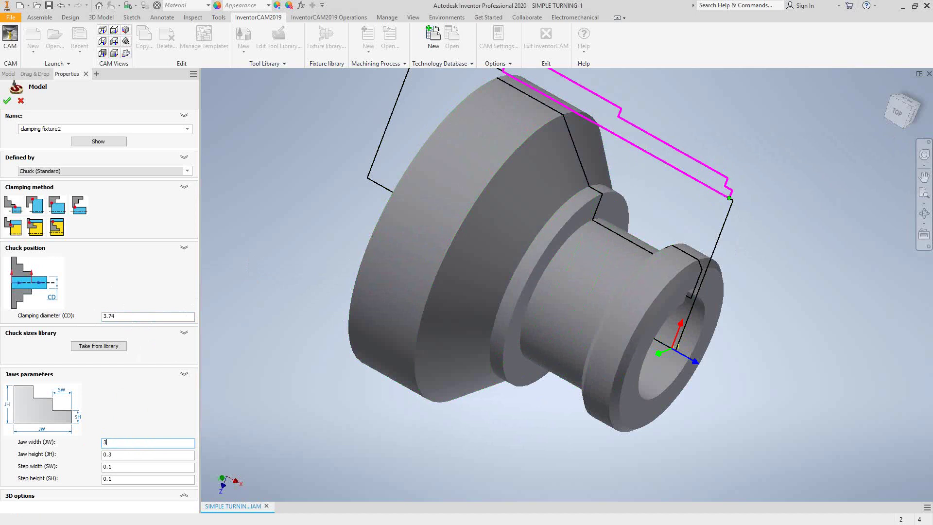
left_click(117, 456)
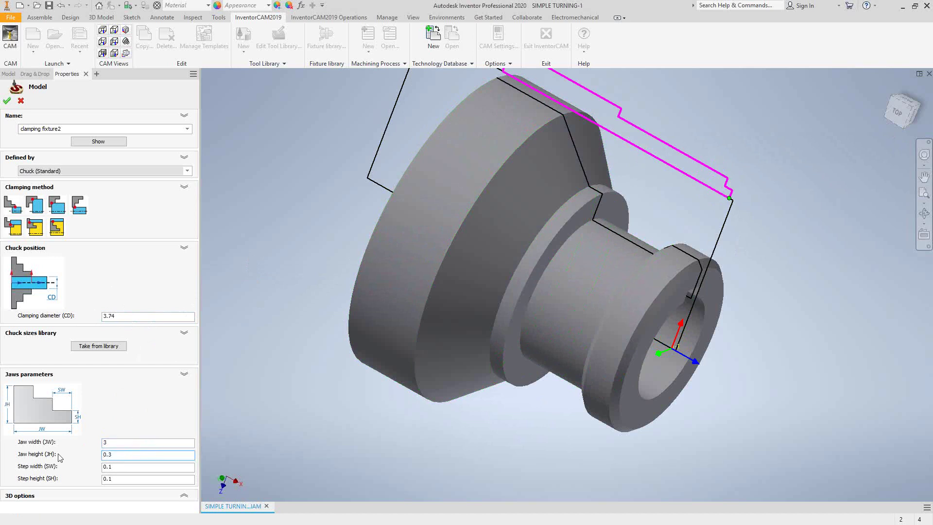
double_click(117, 456)
type("3")
left_click(112, 469)
double_click(123, 468)
type("1")
double_click(119, 480)
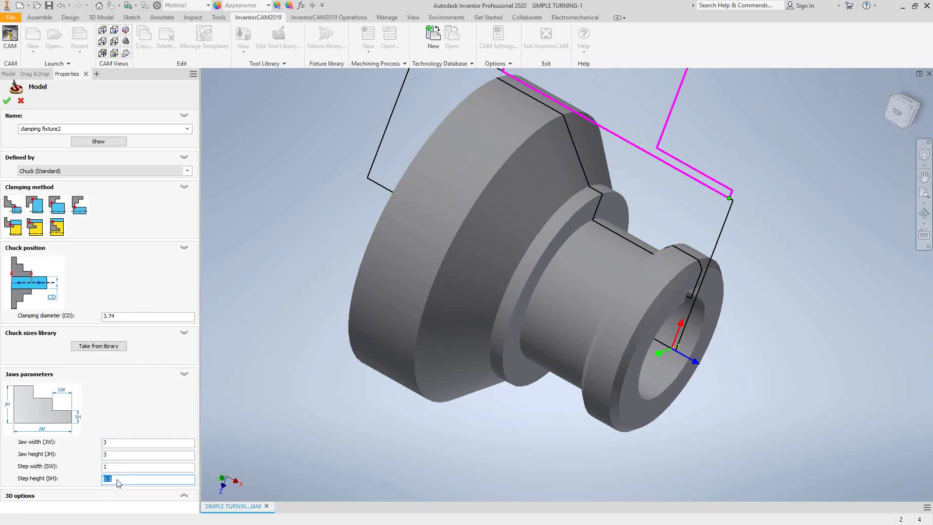
type("1")
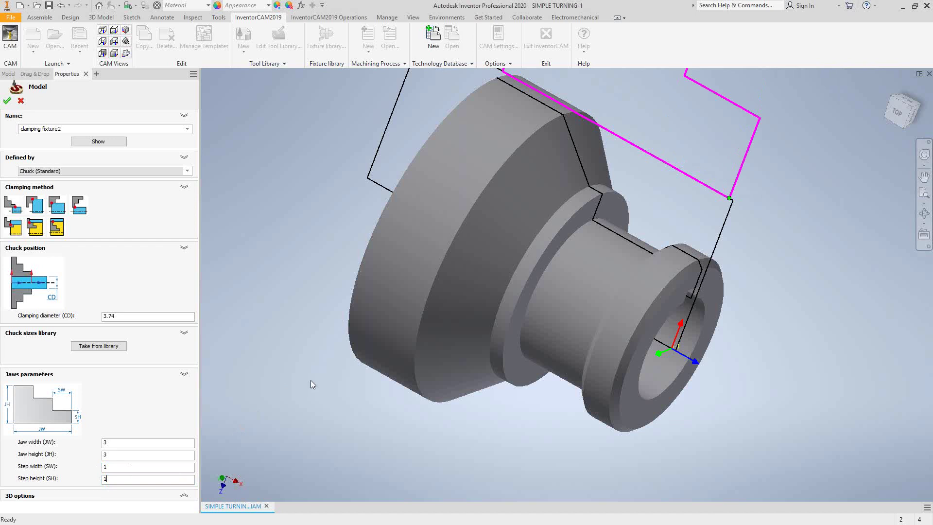
scroll(311, 380, "down", 3)
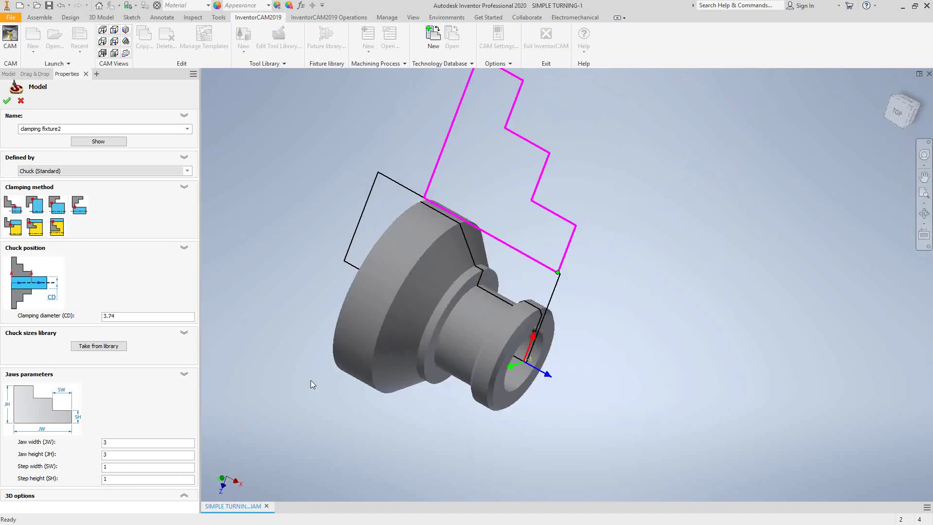
Examine the chuck's 3D options for jaw thickness and number of jaws
left_click(184, 496)
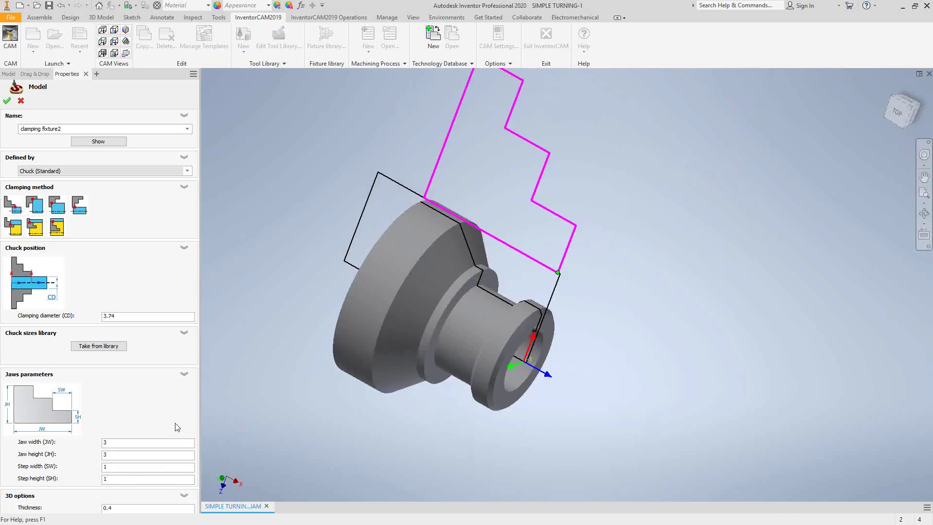
left_click_drag(194, 447, 193, 480)
left_click(106, 494)
left_click_drag(107, 494, 97, 494)
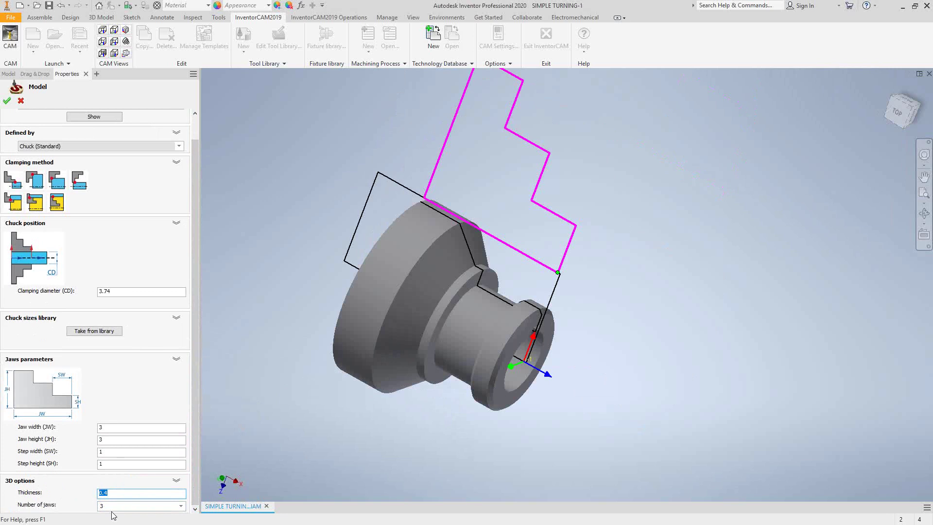
left_click_drag(196, 385, 198, 319)
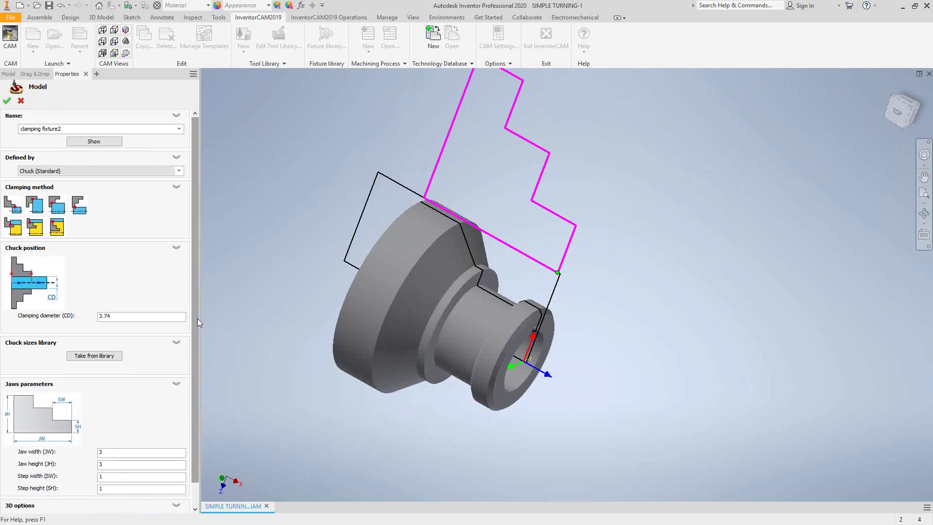
Check the available fixture definition types, keep Chuck (Standard), and accept the clamping fixture
left_click(179, 171)
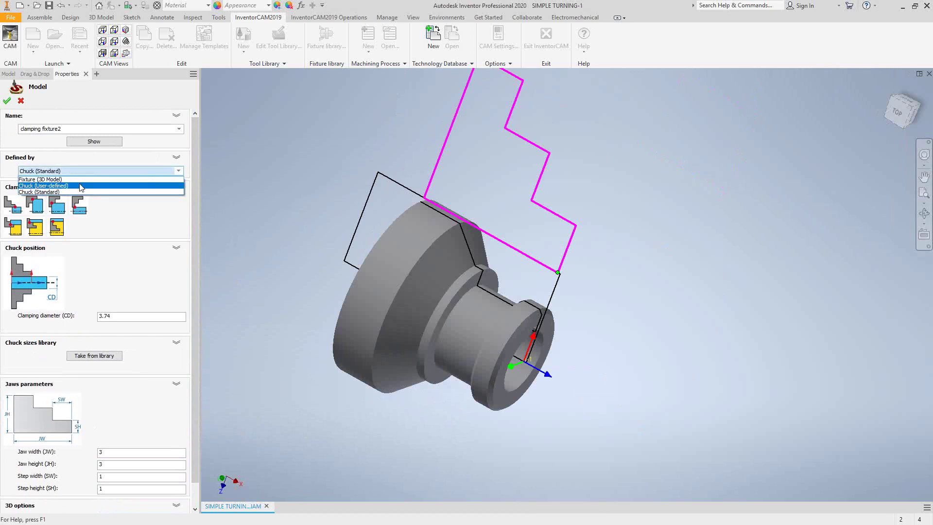
left_click(171, 221)
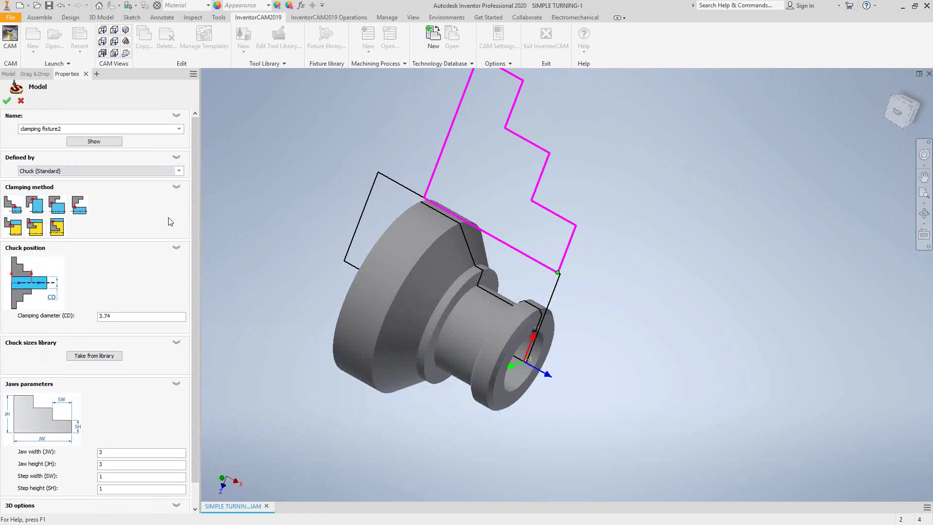
left_click(178, 172)
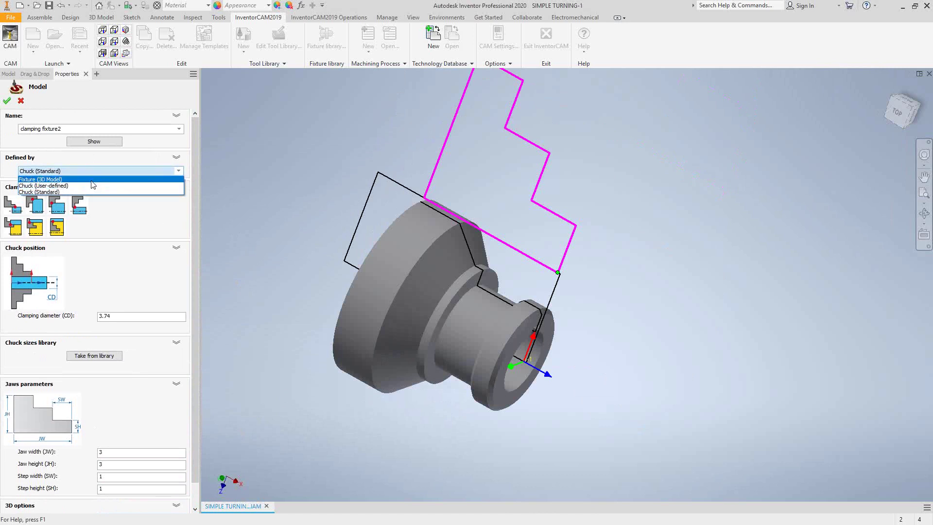
left_click(144, 220)
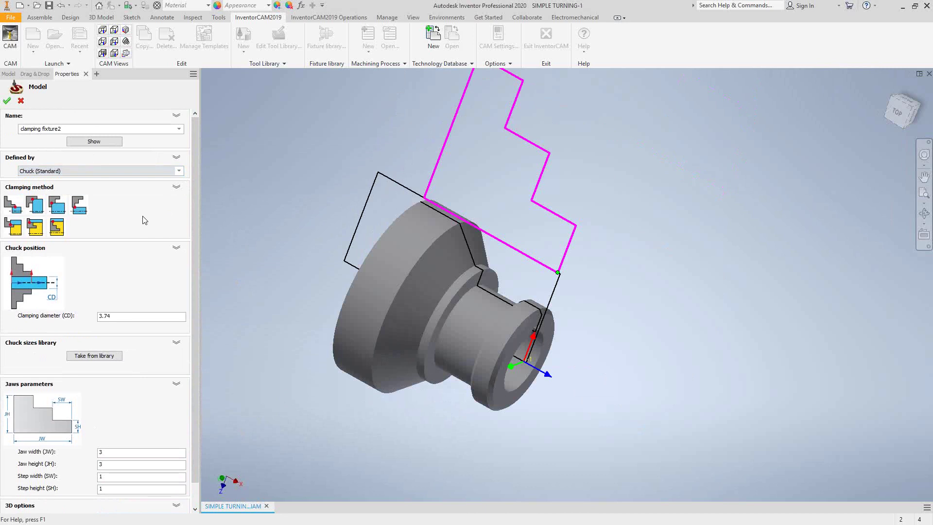
left_click(8, 102)
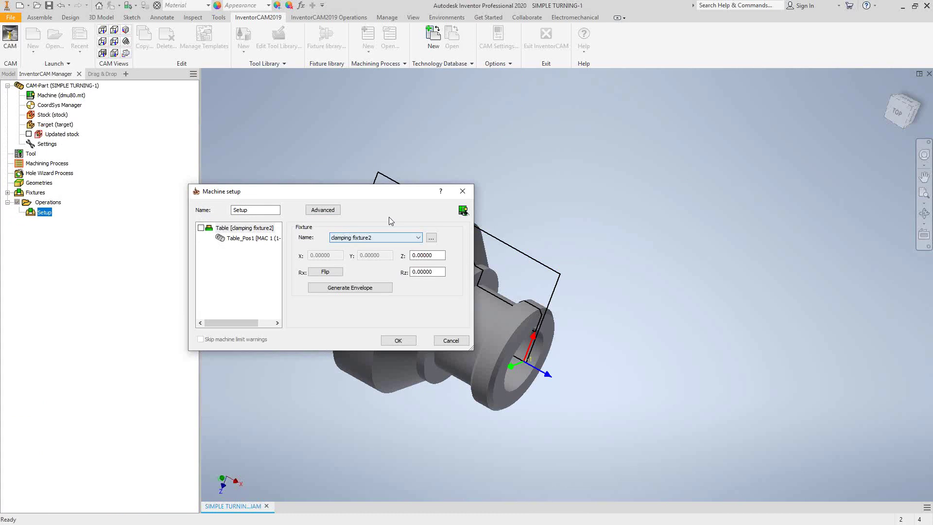
Preview the fixture and part on the machine table, with the preview beside the machine setup dialog
left_click(464, 210)
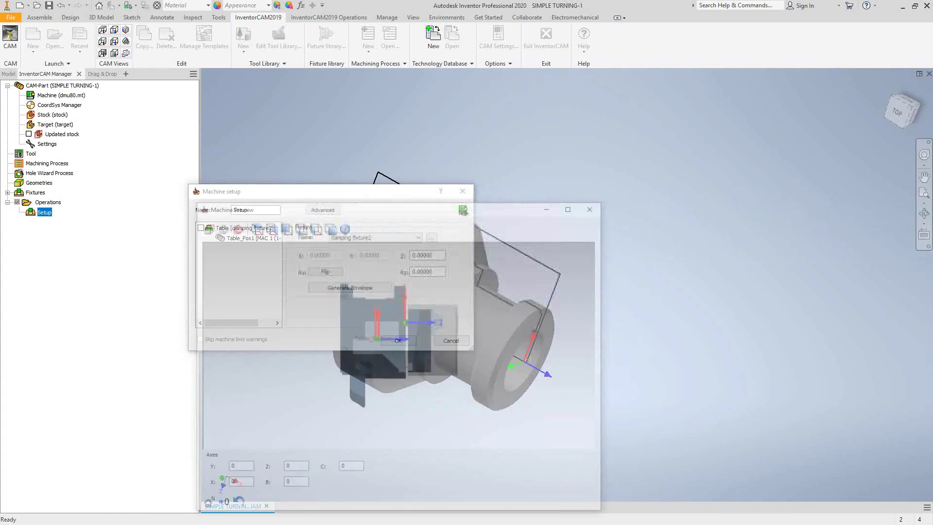
left_click_drag(441, 213, 665, 115)
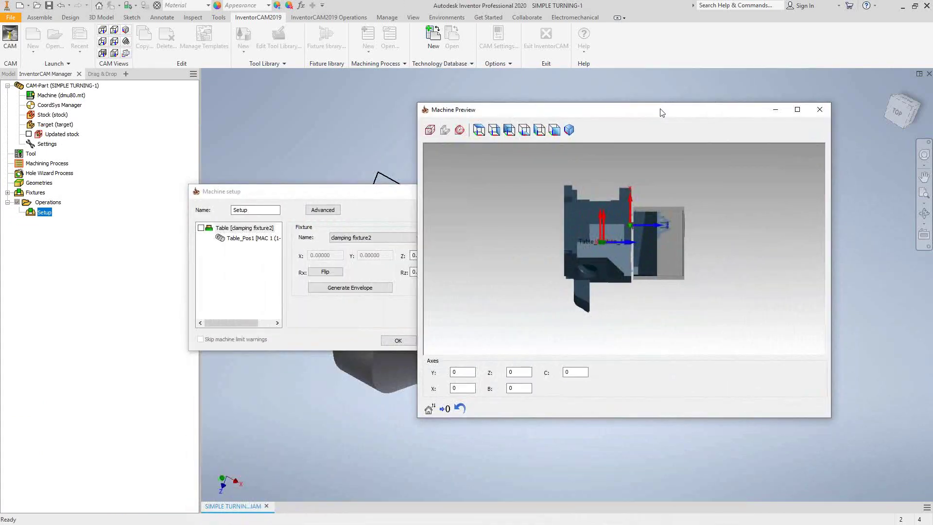
left_click_drag(610, 230, 606, 266)
scroll(611, 265, "up", 3)
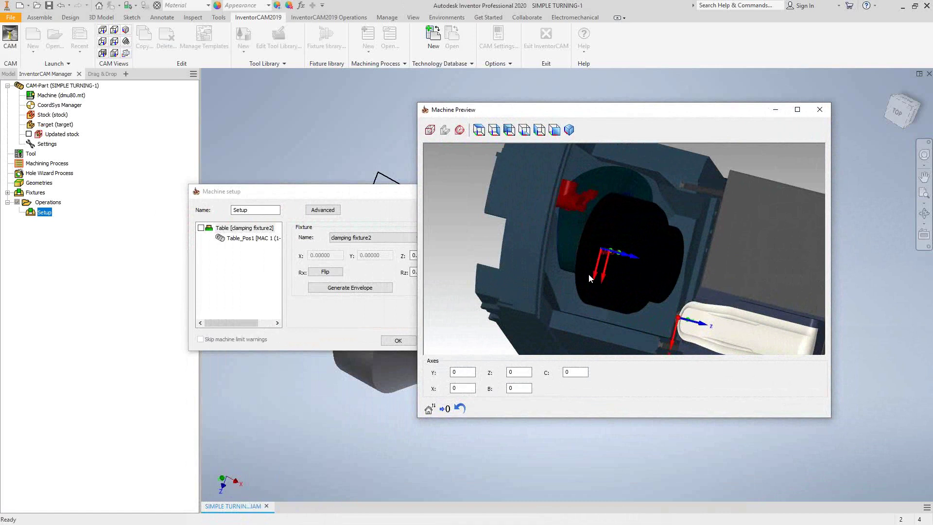
left_click_drag(374, 194, 259, 184)
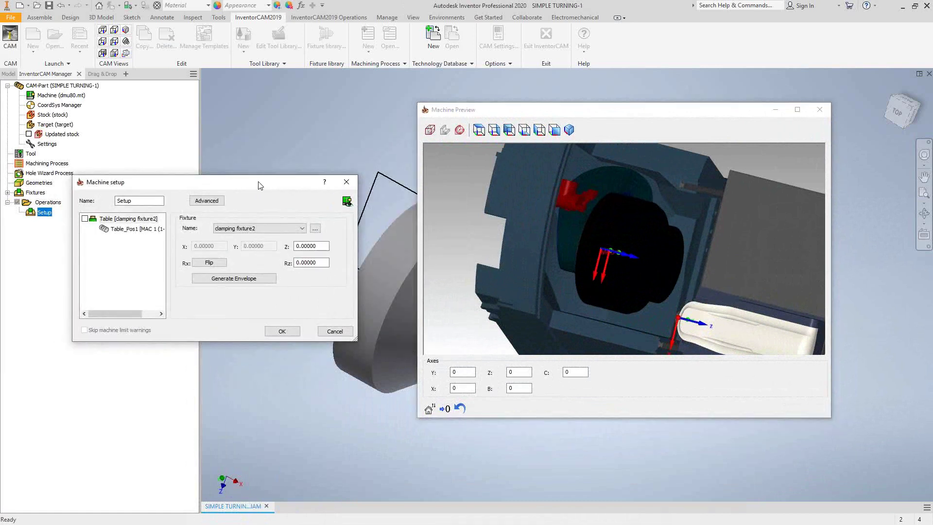
Try Z offsets of 10 and 50 for the table's clamping fixture and check its position in the machine preview
left_click(132, 229)
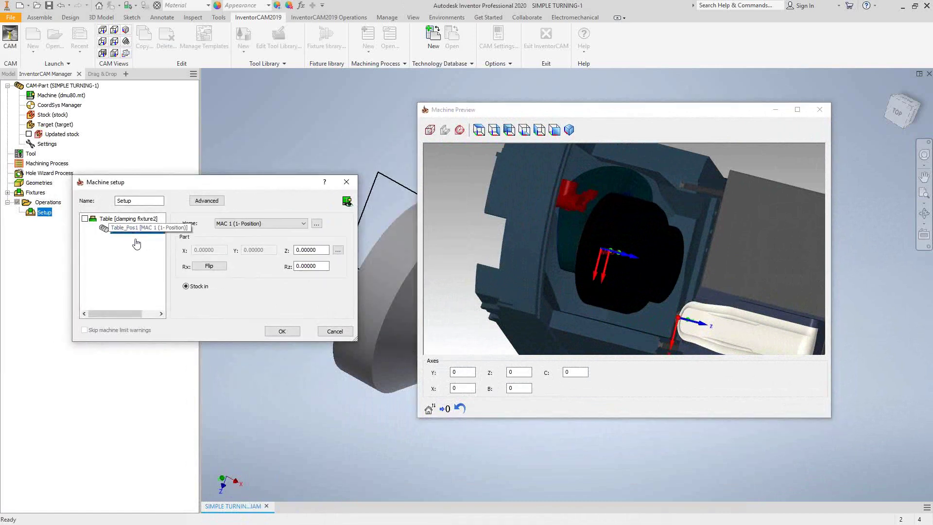
left_click(128, 219)
double_click(320, 246)
scroll(309, 247, "up", 20)
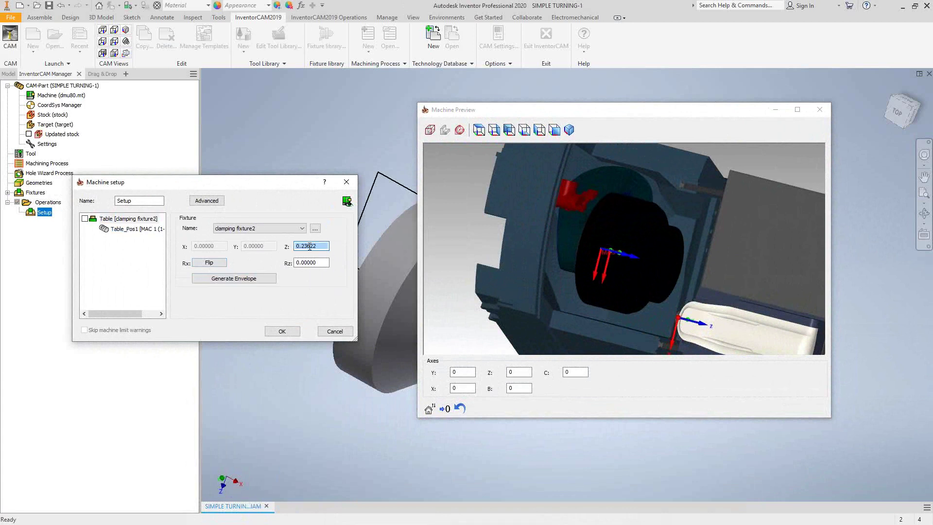
scroll(310, 247, "up", 2)
type("10")
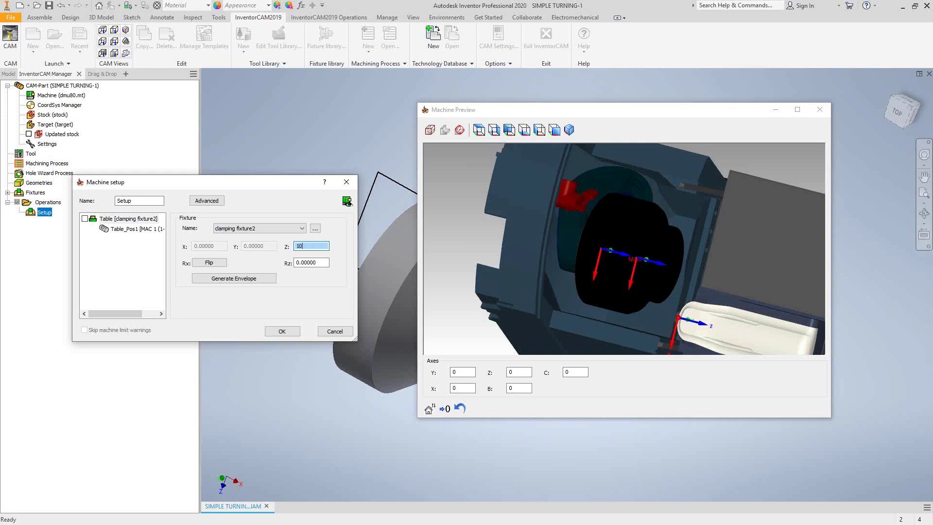
double_click(315, 246)
type("50")
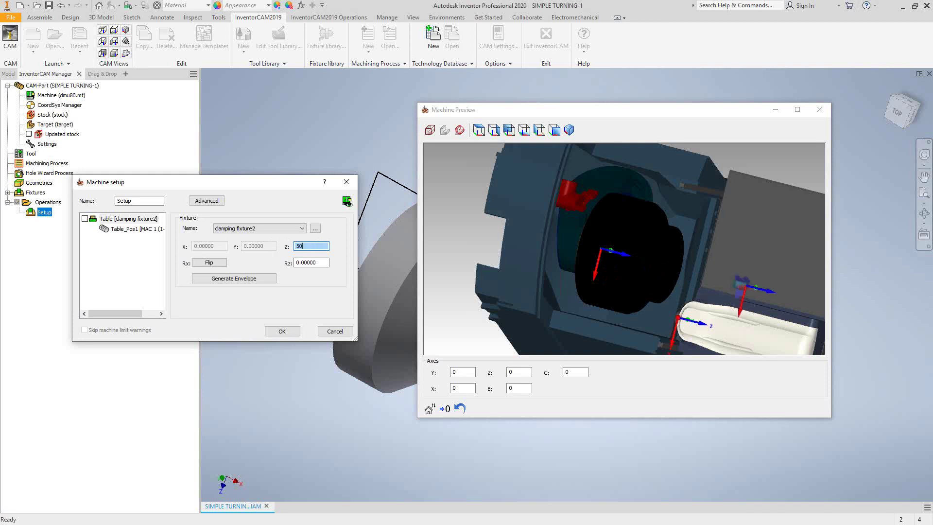
scroll(740, 286, "up", 3)
middle_click_drag(739, 286, 672, 270)
scroll(672, 270, "up", 3)
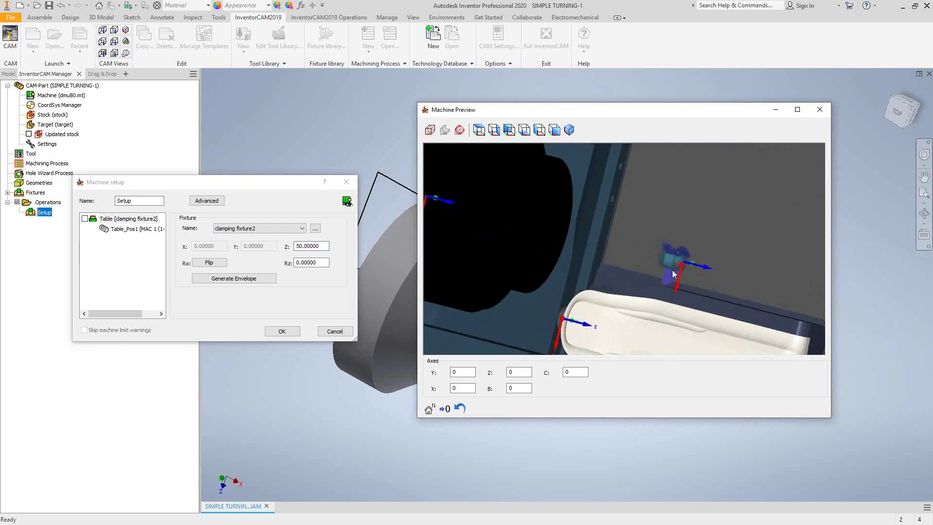
Set the clamping fixture's Z offset on the table to 30 and check the chuck placement in the machine preview
left_click(267, 254)
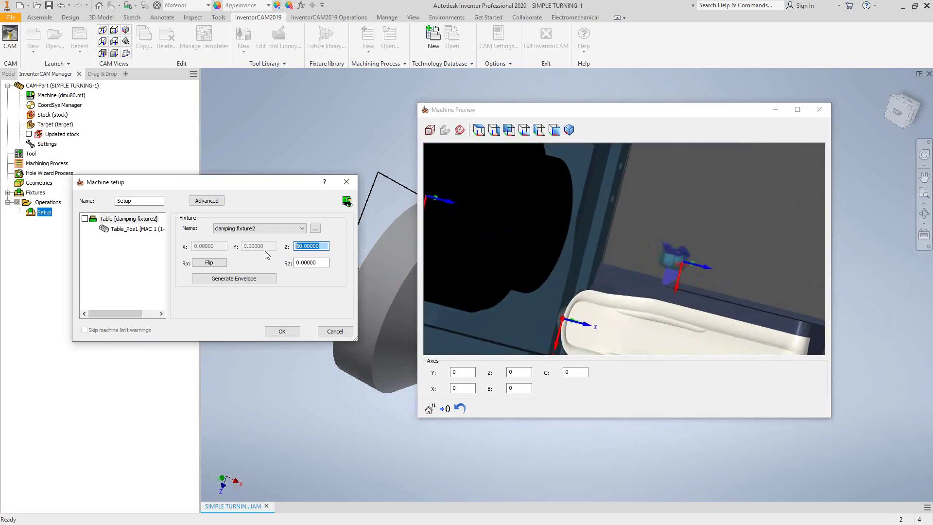
type("30")
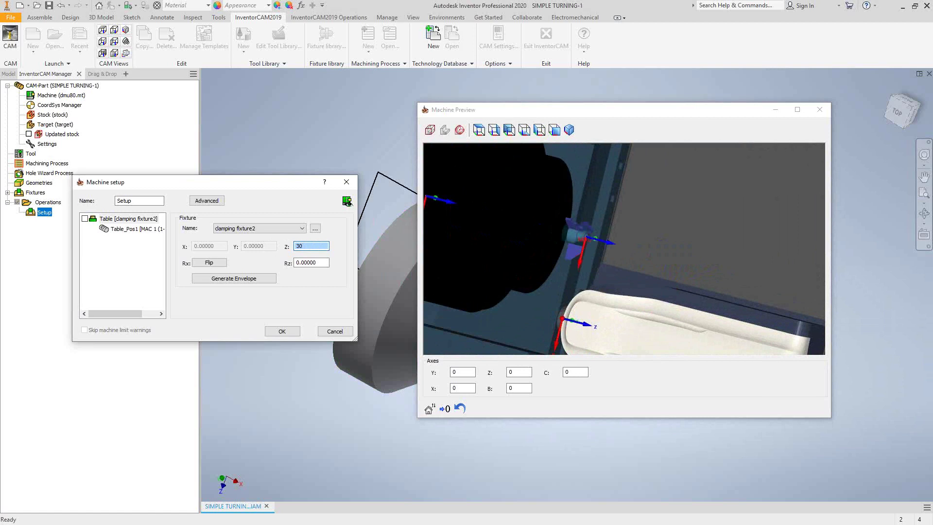
left_click(480, 212)
scroll(571, 237, "up", 5)
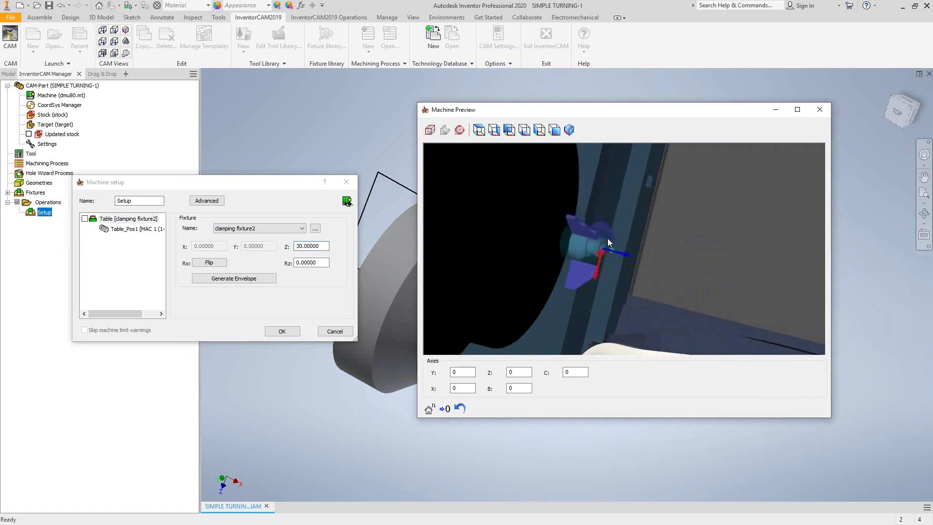
scroll(609, 242, "up", 1)
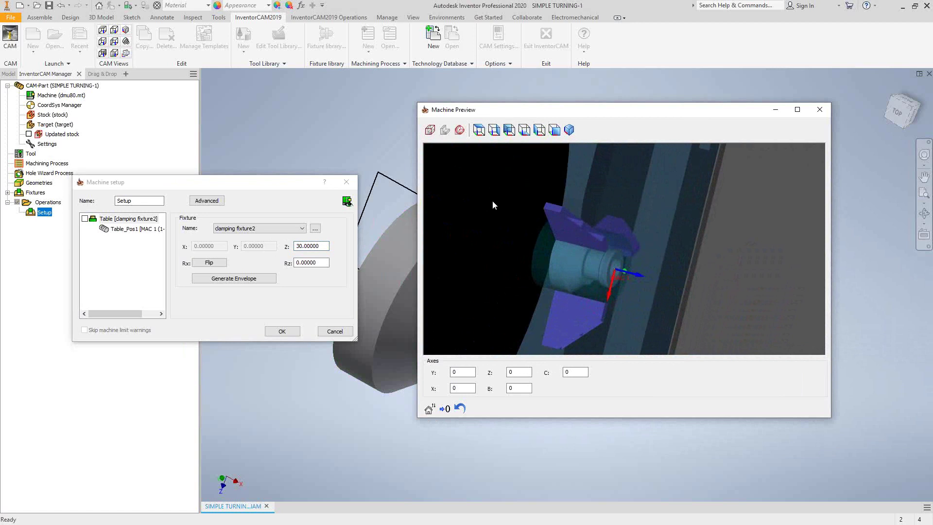
Show the part placement settings for Table_Pos1 and inspect how the part sits between the chuck jaws
left_click(116, 231)
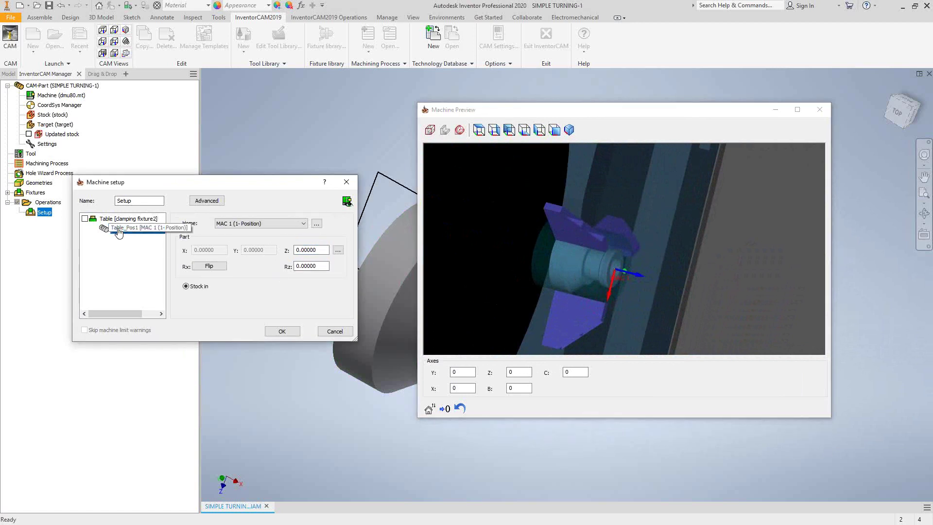
left_click(634, 254)
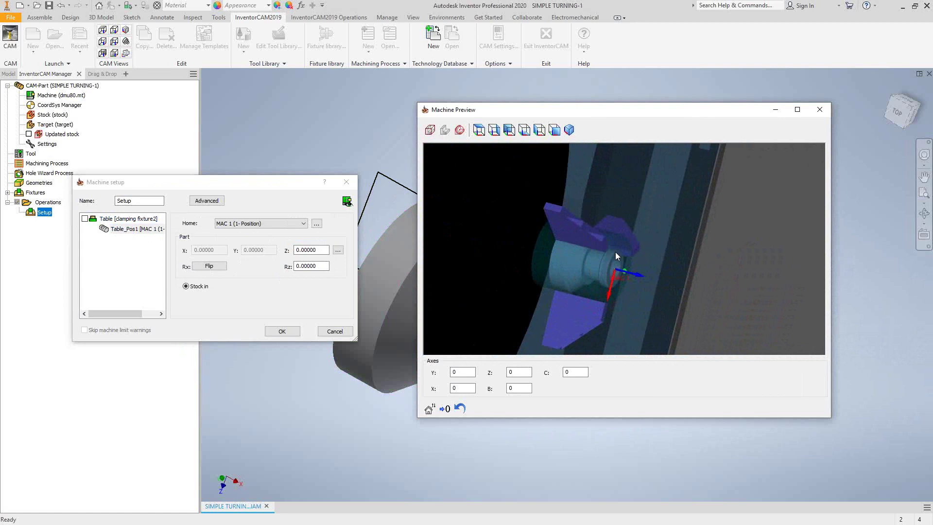
scroll(610, 252, "up", 4)
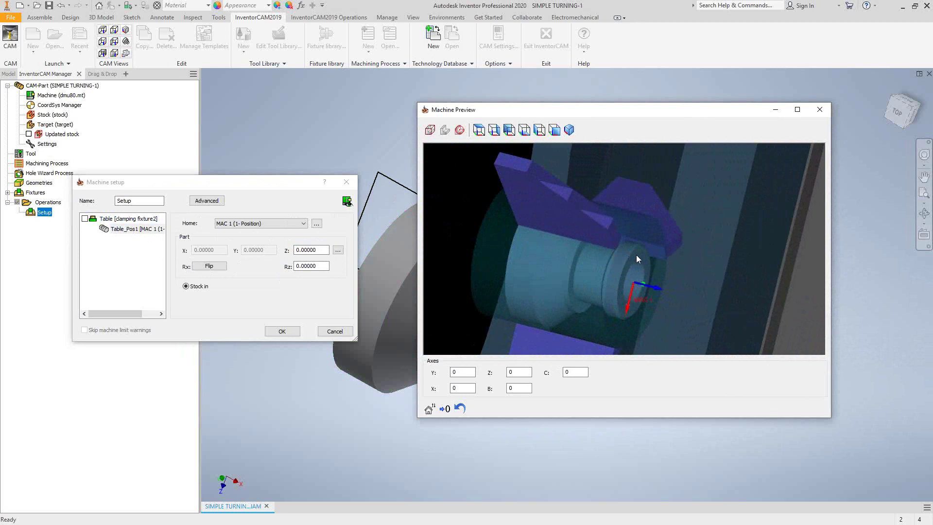
scroll(629, 268, "down", 4)
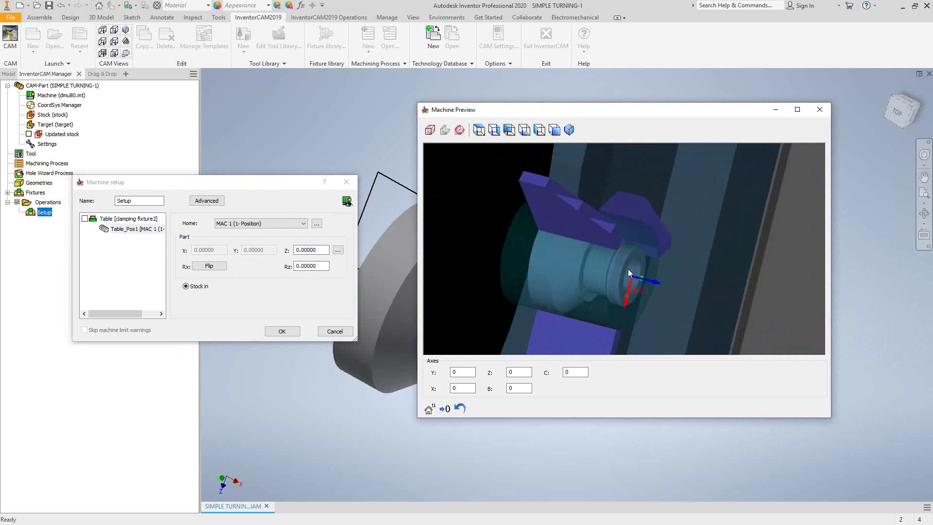
Try a part Z offset of 5 mm at Table_Pos1
left_click(310, 250)
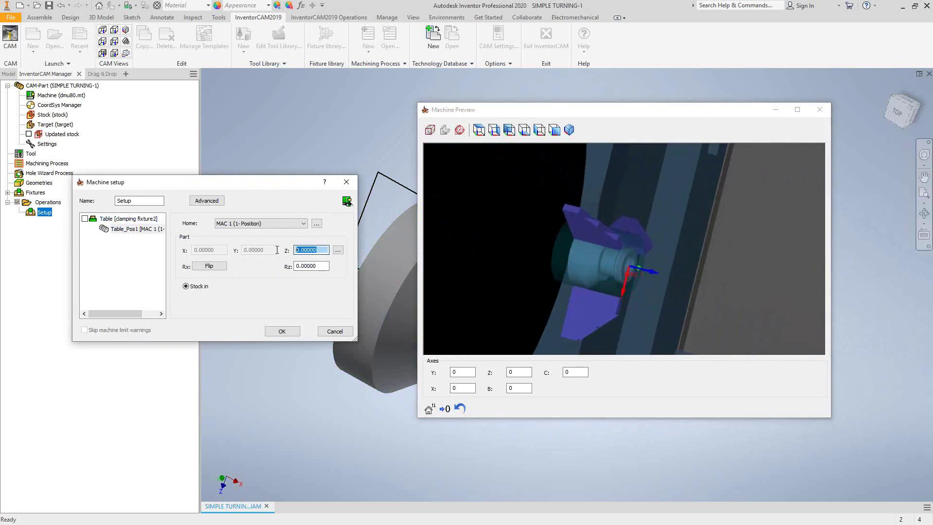
type("5mm")
key("Return")
scroll(307, 249, "up", 12)
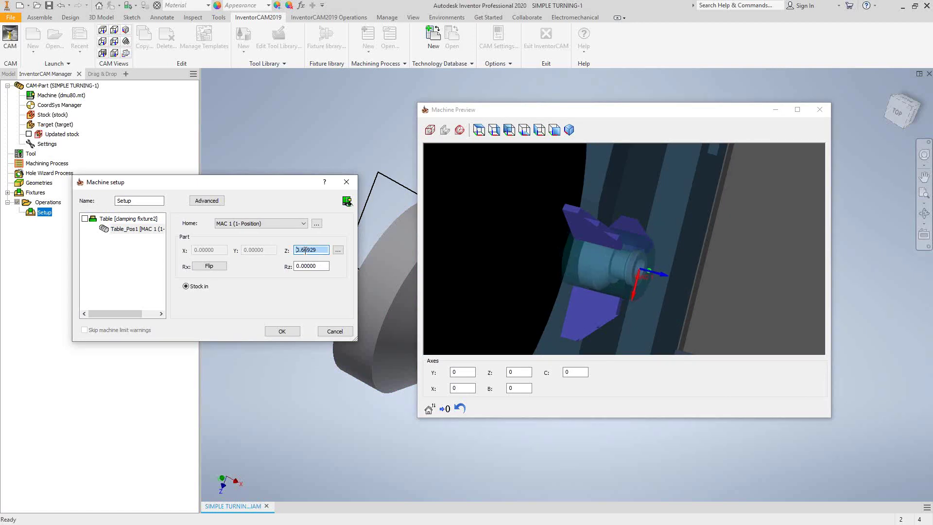
scroll(306, 251, "down", 12)
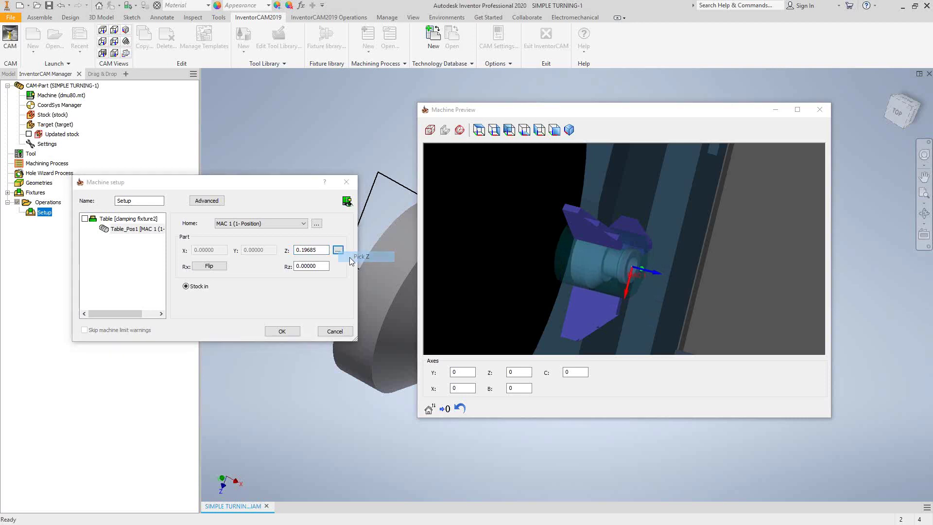
Pick the part's Z offset from the outer corner at the large-diameter end of the stock outline
left_click(338, 250)
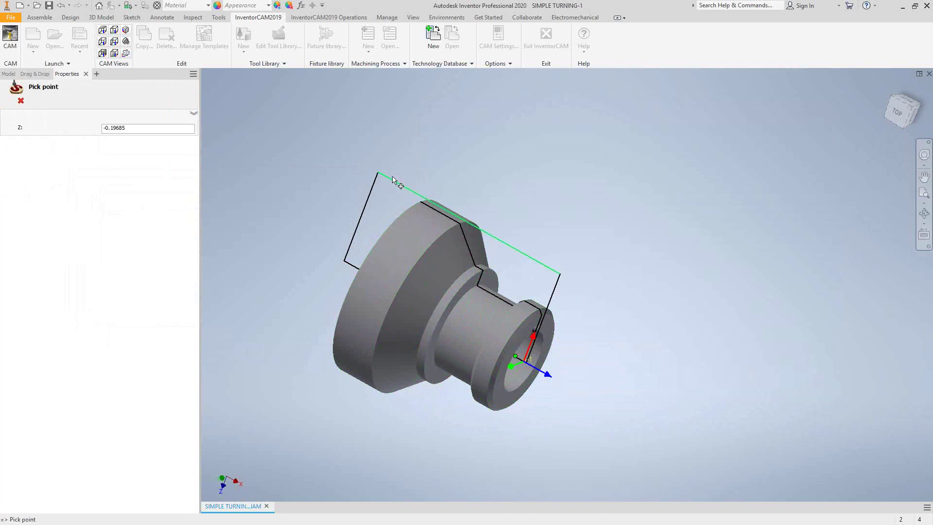
left_click(378, 172)
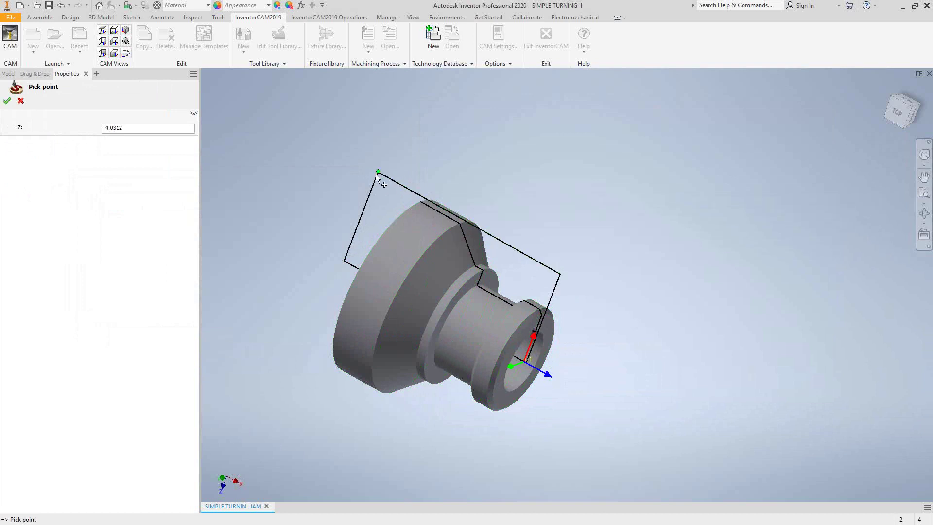
left_click(8, 101)
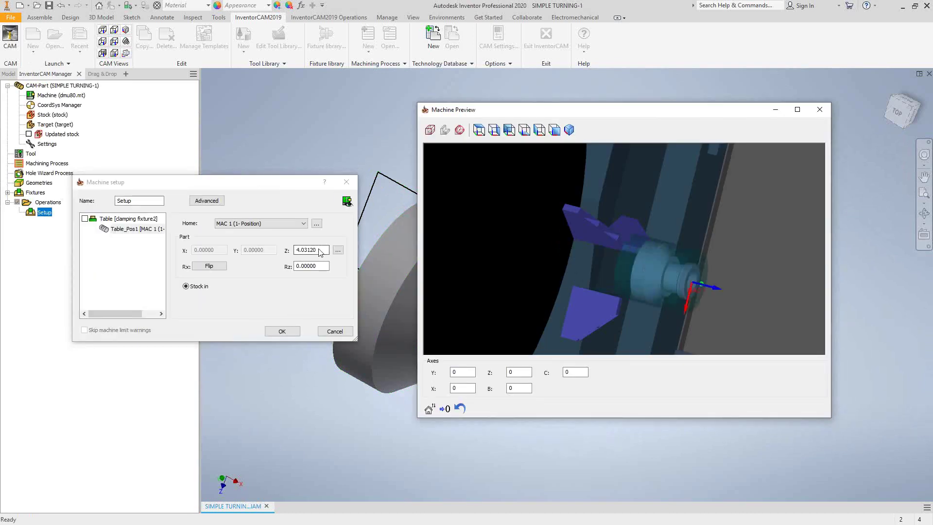
Set the part's Z offset to 3.5 and accept the machine setup
left_click(261, 253)
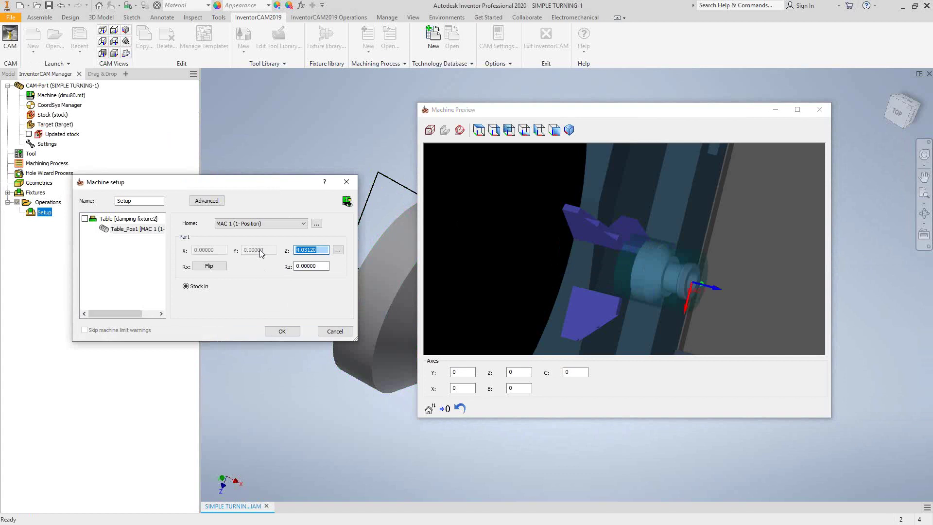
type("3.5")
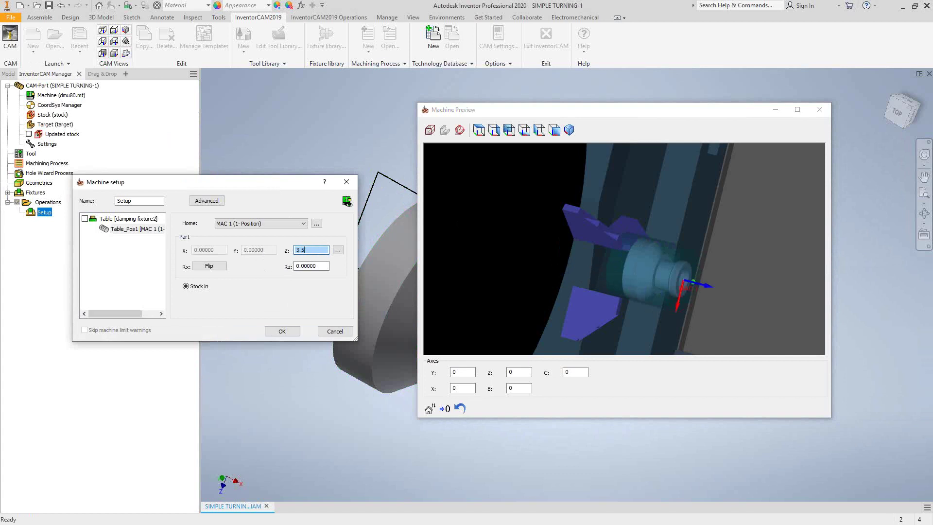
left_click(604, 265)
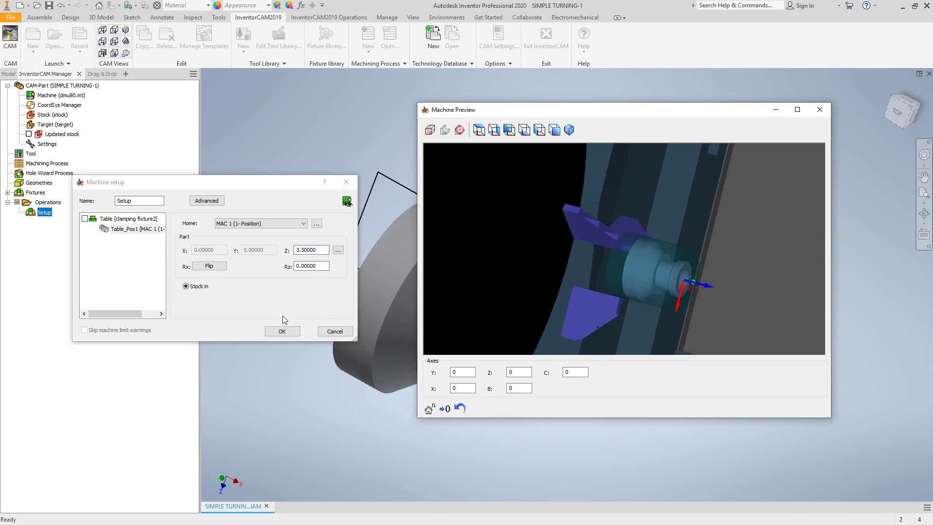
left_click(282, 331)
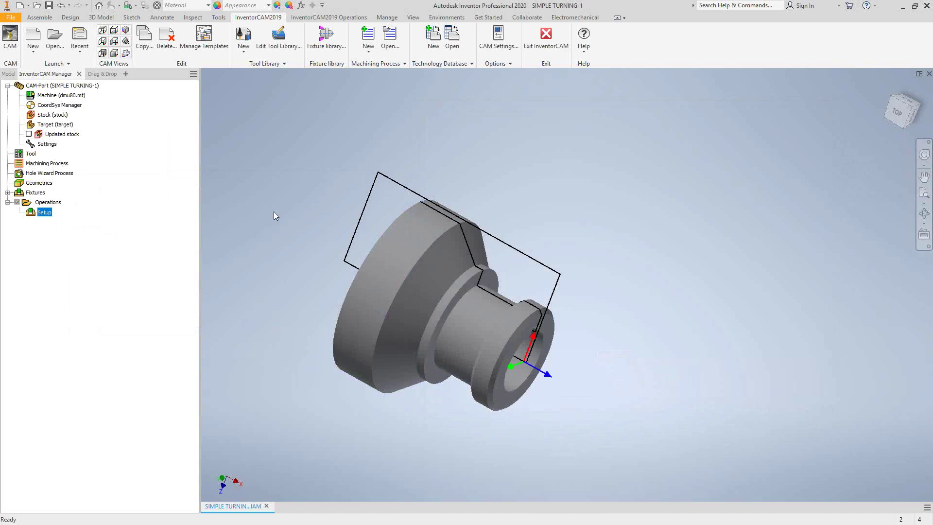